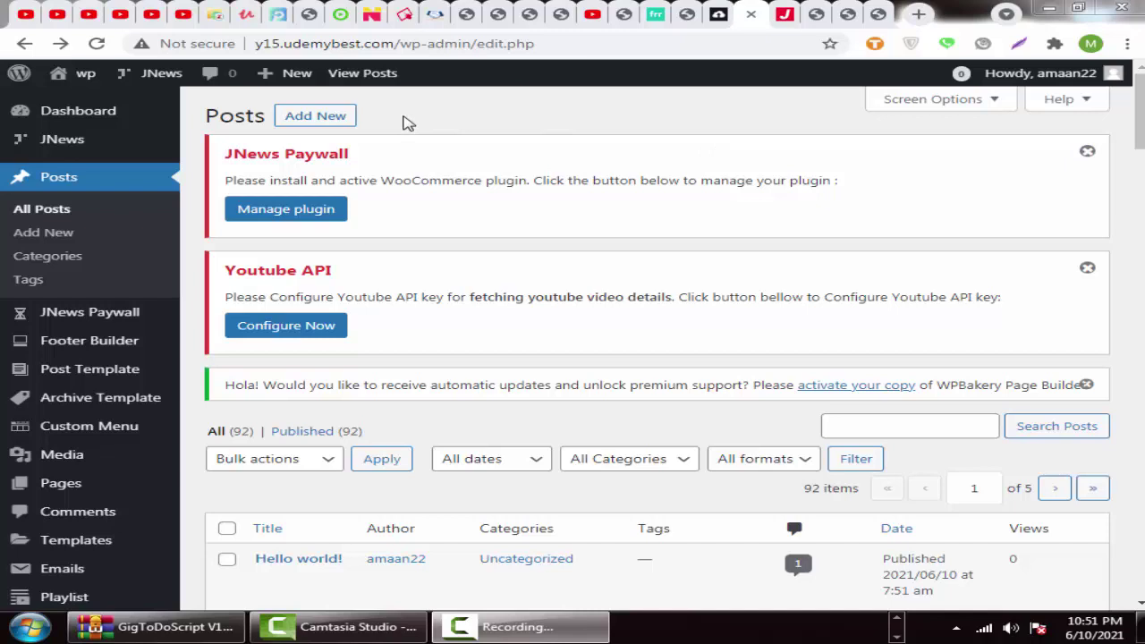
Step: Open the JNews theme dashboard and review its welcome page, including the supported plugin and demo installation sections
{"action": "mouse_move", "coordinate": [72, 154]}
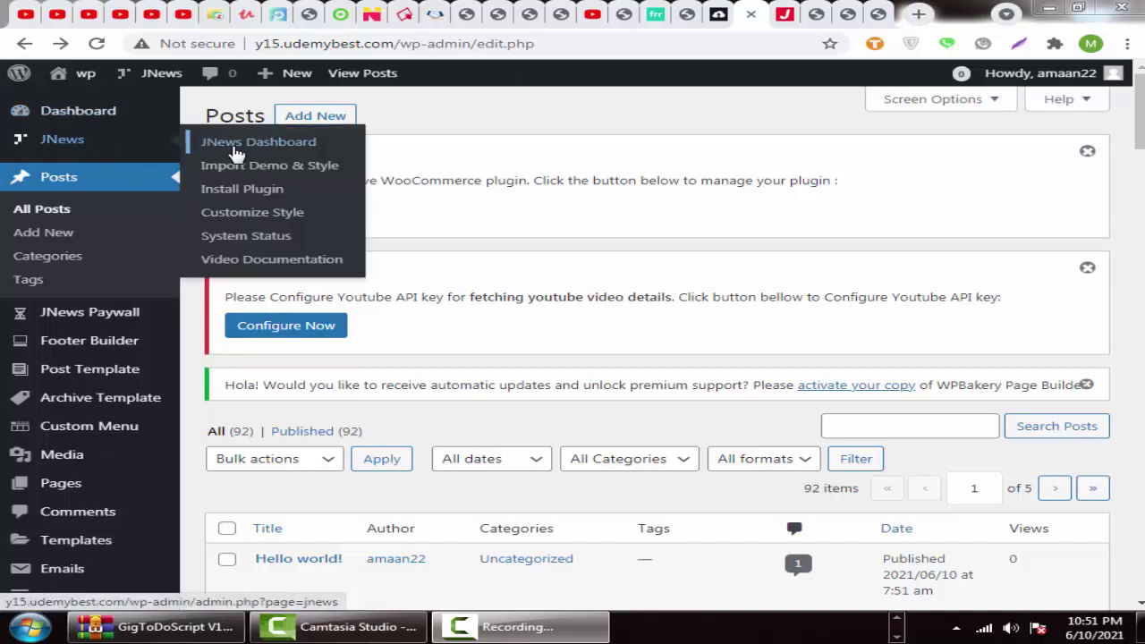
{"action": "left_click", "coordinate": [236, 153]}
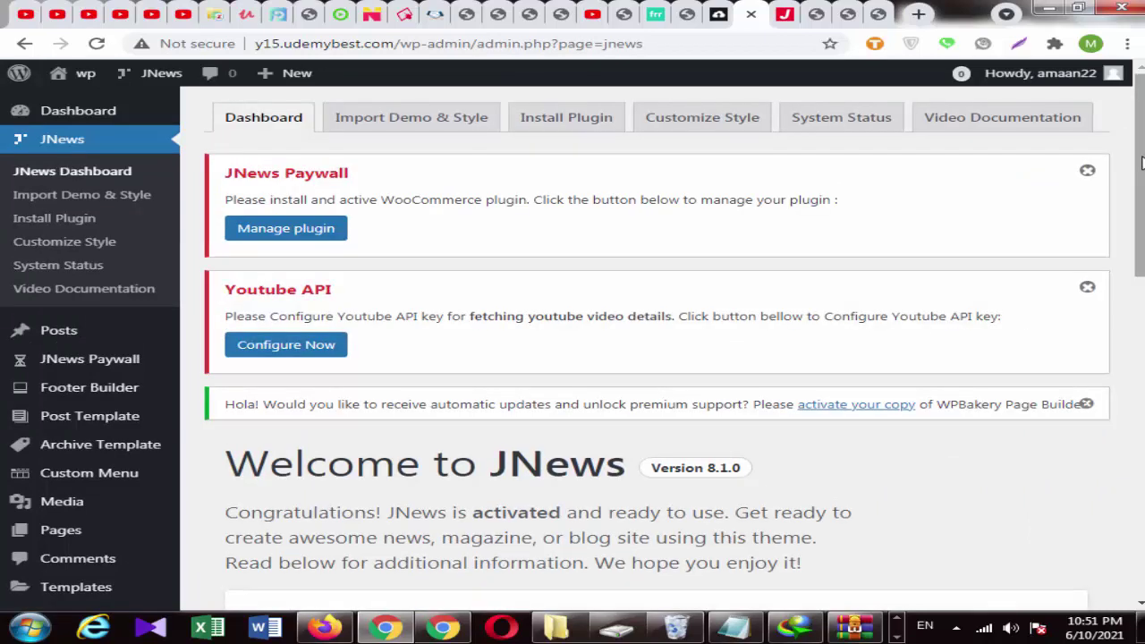
{"action": "left_click_drag", "start_coordinate": [1141, 161], "coordinate": [1141, 244]}
{"action": "left_click_drag", "start_coordinate": [1139, 324], "coordinate": [1137, 519]}
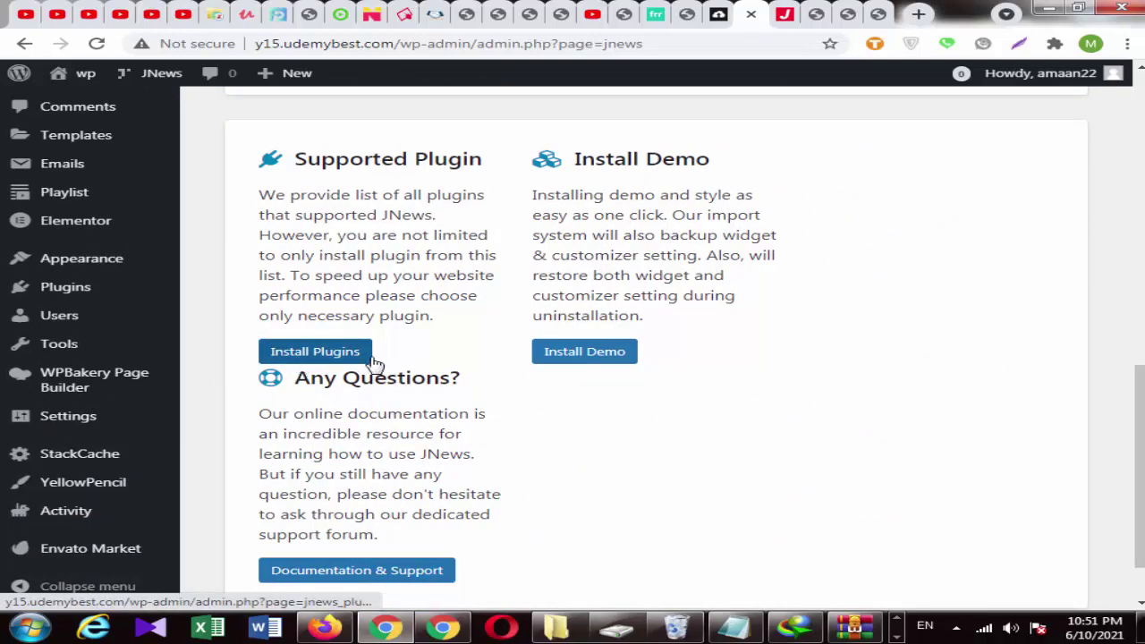
{"action": "scroll", "coordinate": [212, 273], "scroll_direction": "up", "scroll_amount": 6}
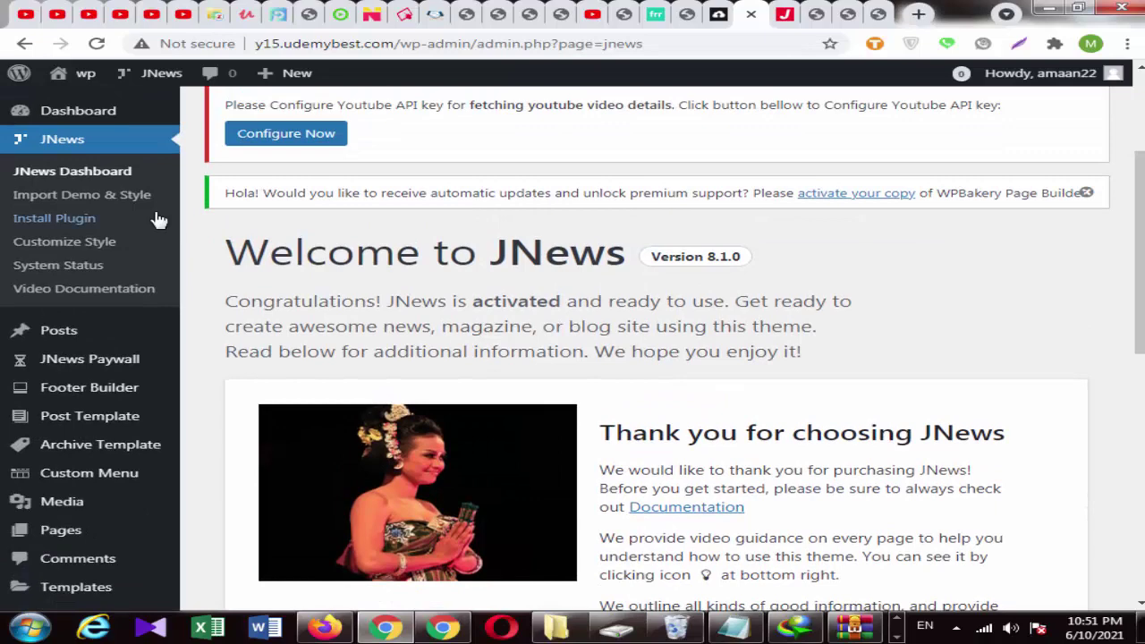
Step: Open the JNews plugin installation page and review the required, recommended and optional plugin groups
{"action": "left_click", "coordinate": [54, 218]}
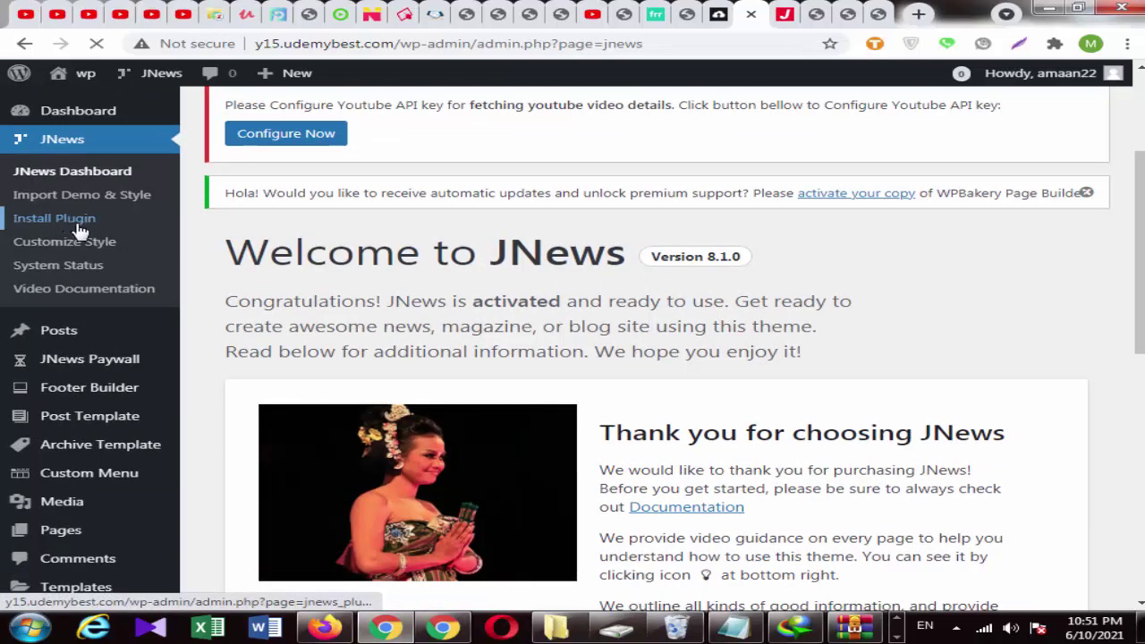
{"action": "scroll", "coordinate": [78, 231], "scroll_direction": "down", "scroll_amount": 5}
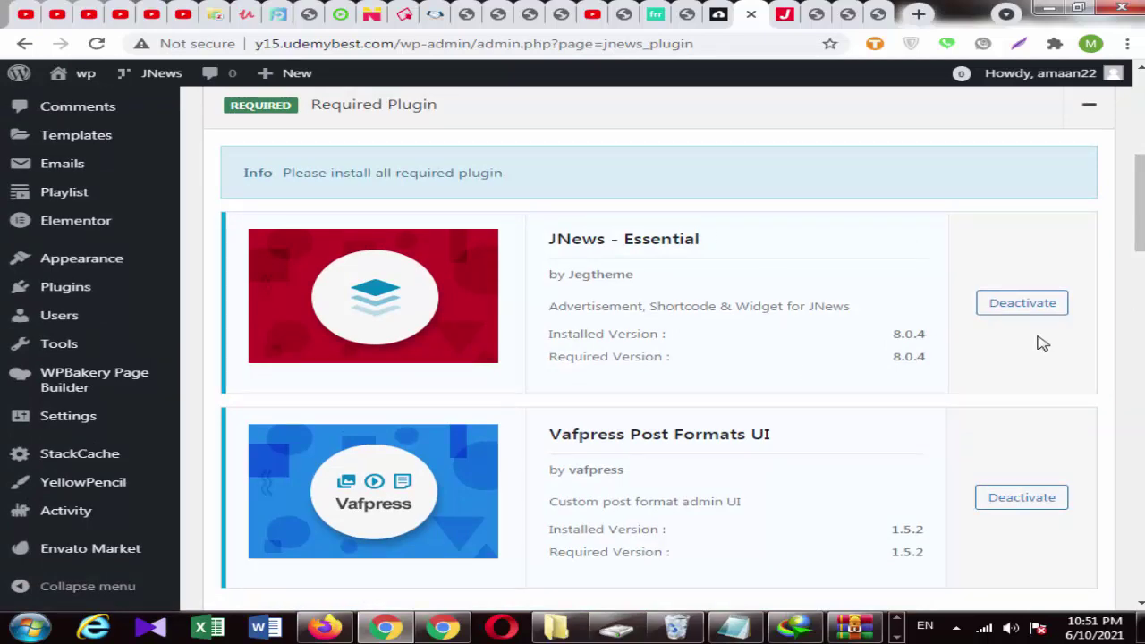
{"action": "scroll", "coordinate": [1042, 313], "scroll_direction": "down", "scroll_amount": 5}
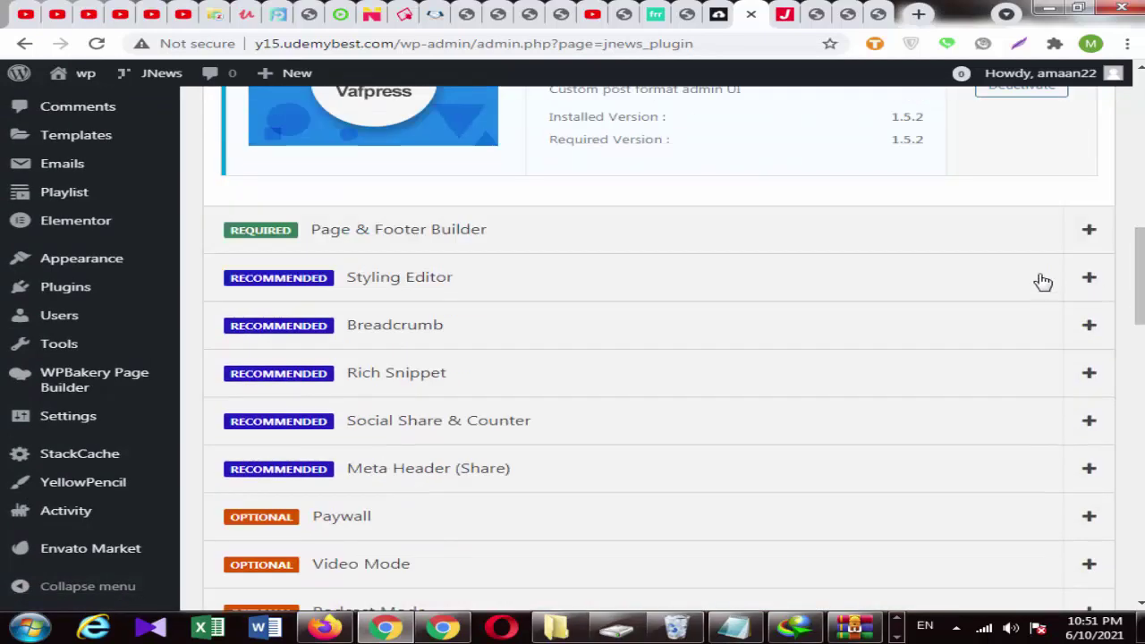
{"action": "scroll", "coordinate": [1046, 291], "scroll_direction": "up", "scroll_amount": 3}
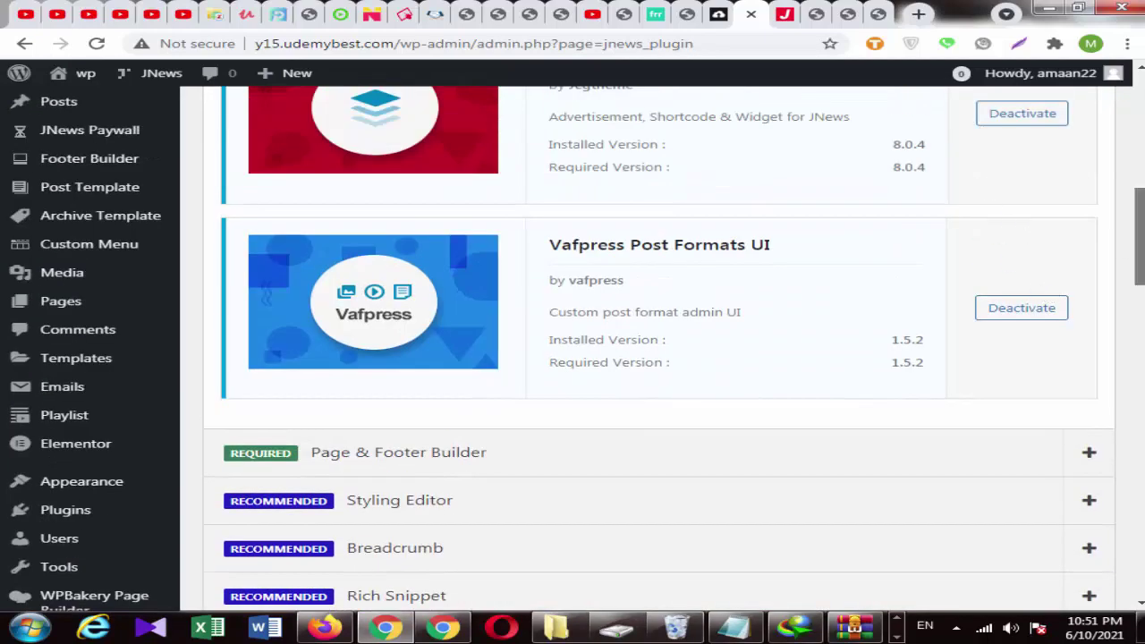
{"action": "scroll", "coordinate": [832, 332], "scroll_direction": "down", "scroll_amount": 6}
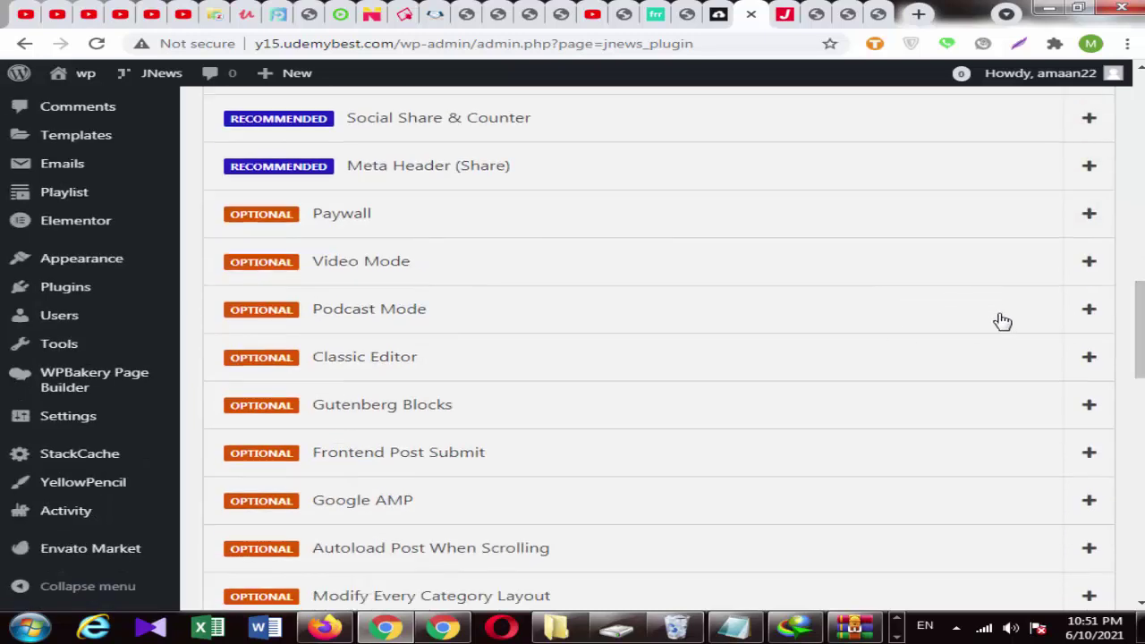
Step: Expand the optional Podcast Mode group and examine its installable plugins and the other groups in the list
{"action": "left_click", "coordinate": [1002, 320]}
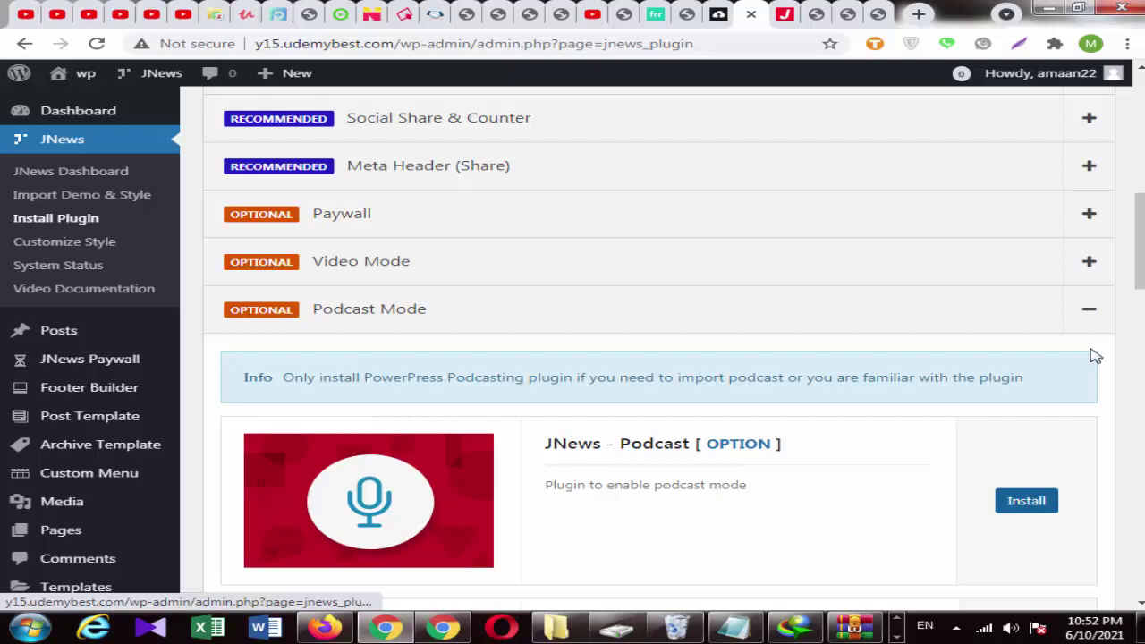
{"action": "scroll", "coordinate": [1082, 358], "scroll_direction": "down", "scroll_amount": 2}
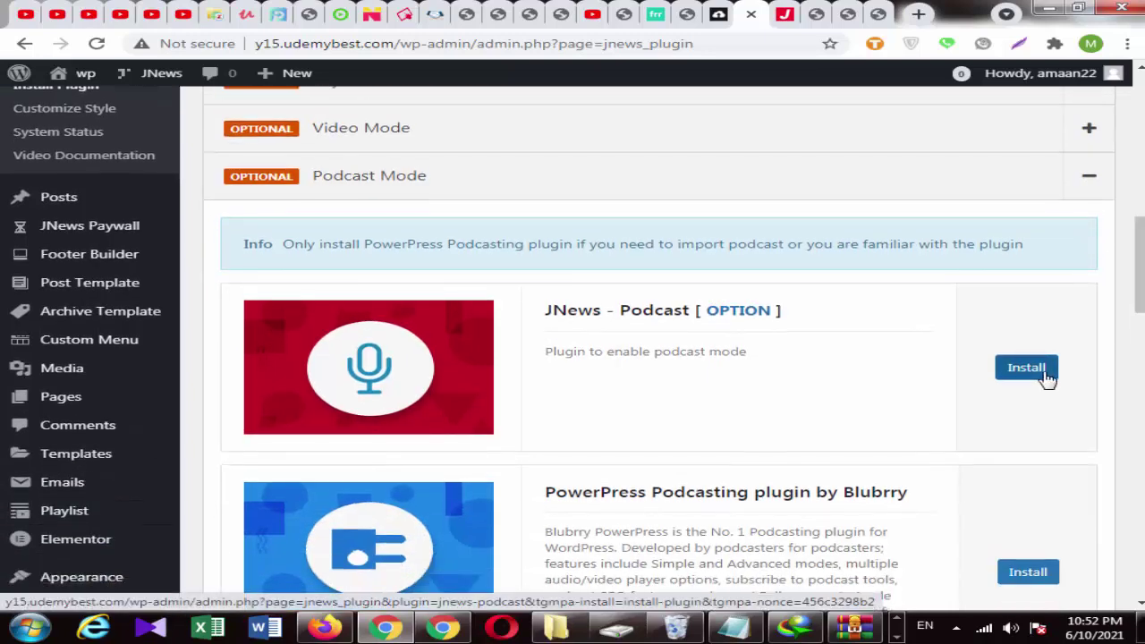
{"action": "left_click_drag", "start_coordinate": [1139, 266], "coordinate": [1139, 186]}
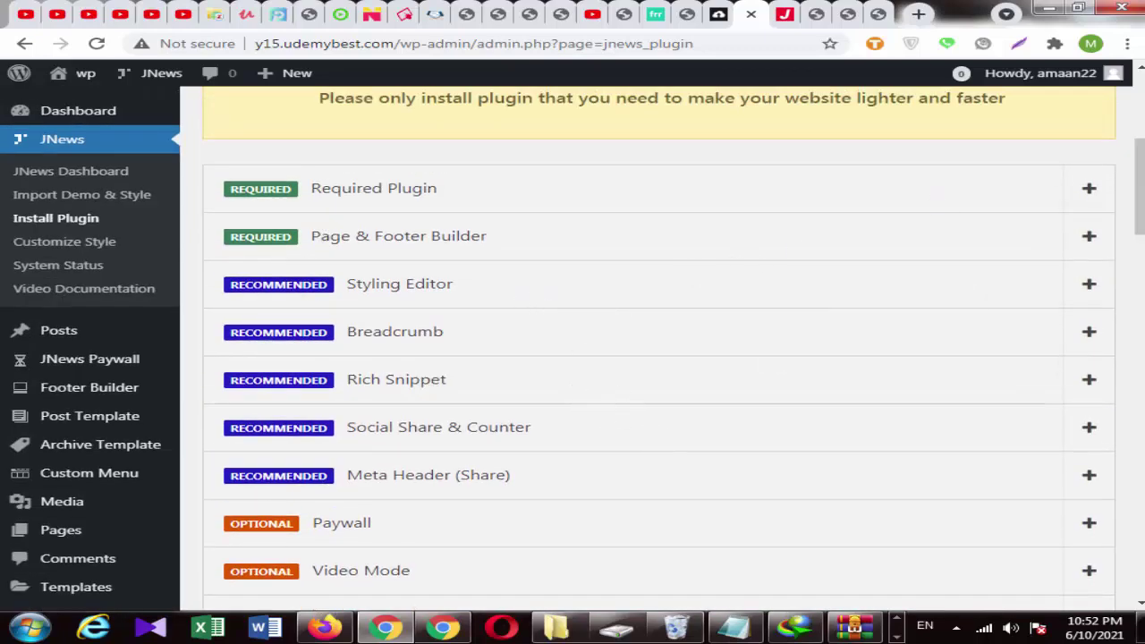
{"action": "left_click_drag", "start_coordinate": [1139, 189], "coordinate": [1139, 262]}
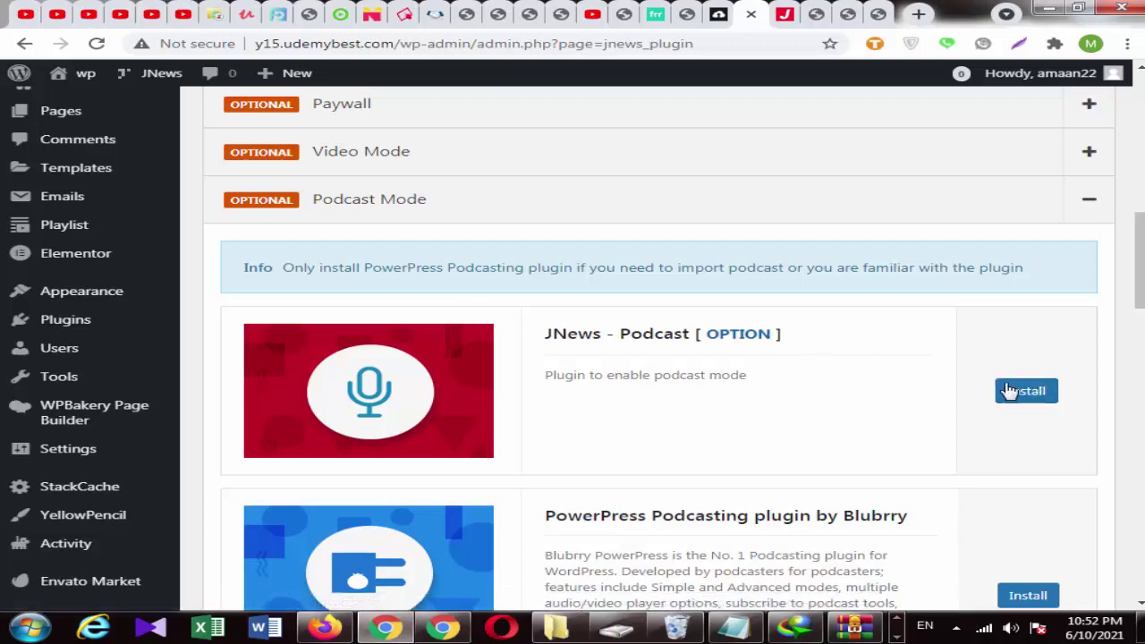
{"action": "scroll", "coordinate": [369, 222], "scroll_direction": "up", "scroll_amount": 5}
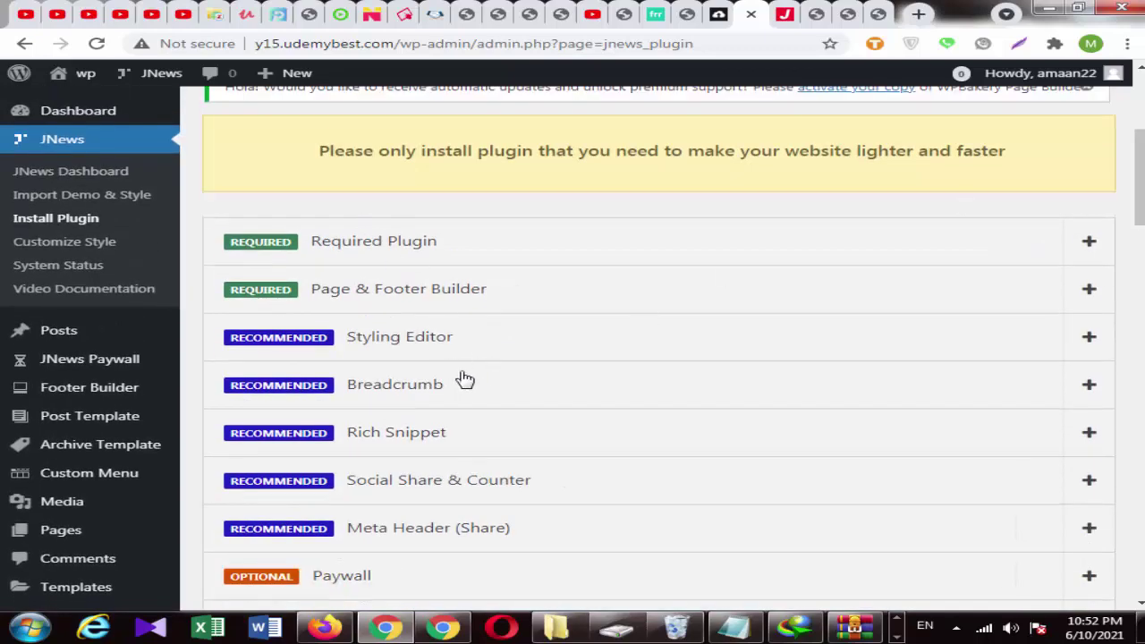
{"action": "scroll", "coordinate": [1010, 257], "scroll_direction": "up", "scroll_amount": 3}
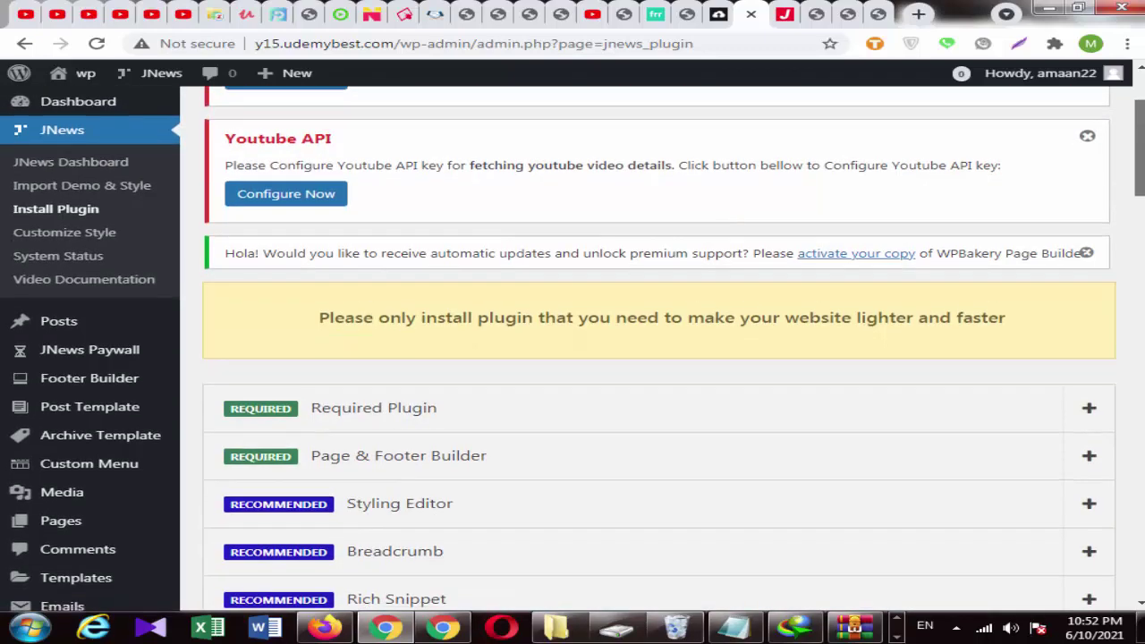
Step: Open the Import Demo & Style page and examine the available demo designs and their import options
{"action": "left_click", "coordinate": [112, 197]}
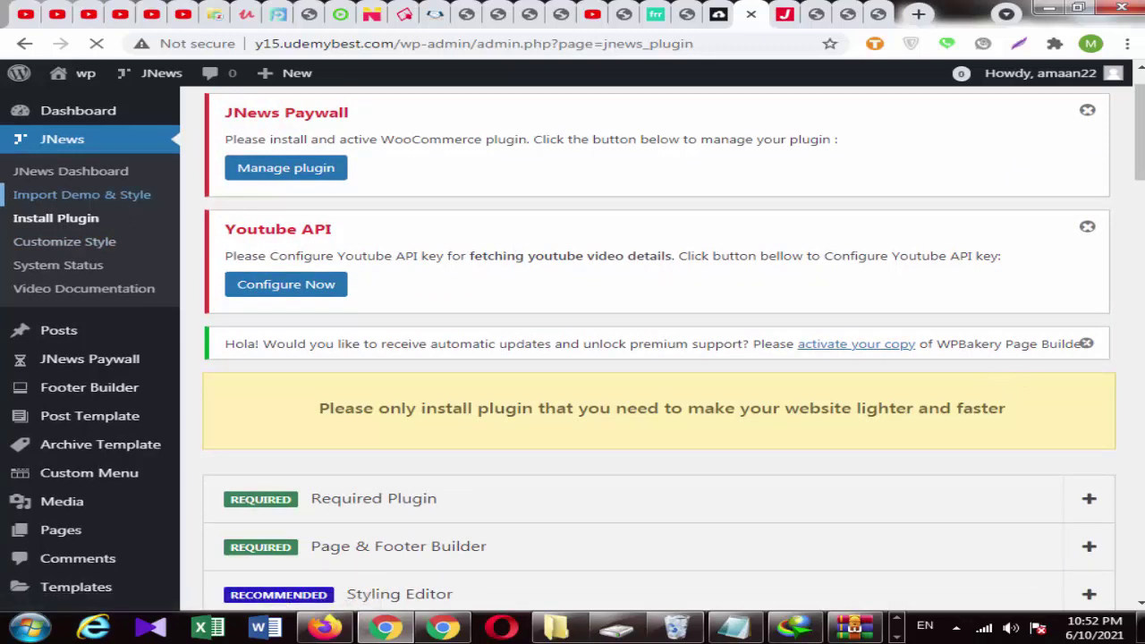
{"action": "scroll", "coordinate": [658, 408], "scroll_direction": "down", "scroll_amount": 5}
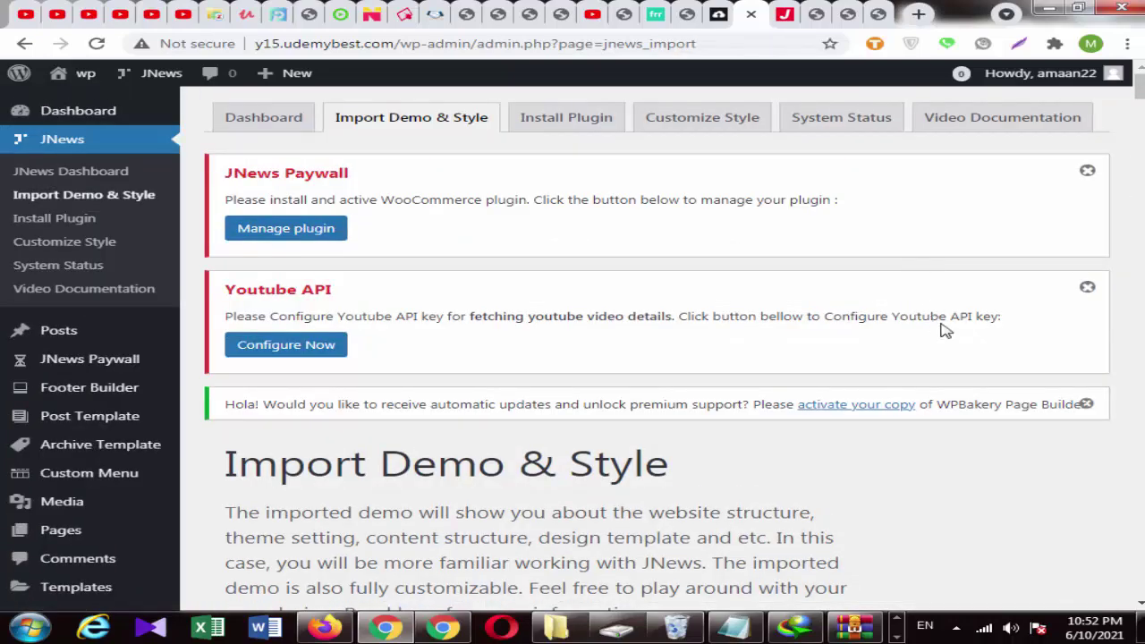
{"action": "scroll", "coordinate": [945, 328], "scroll_direction": "down", "scroll_amount": 5}
{"action": "mouse_move", "coordinate": [780, 284]}
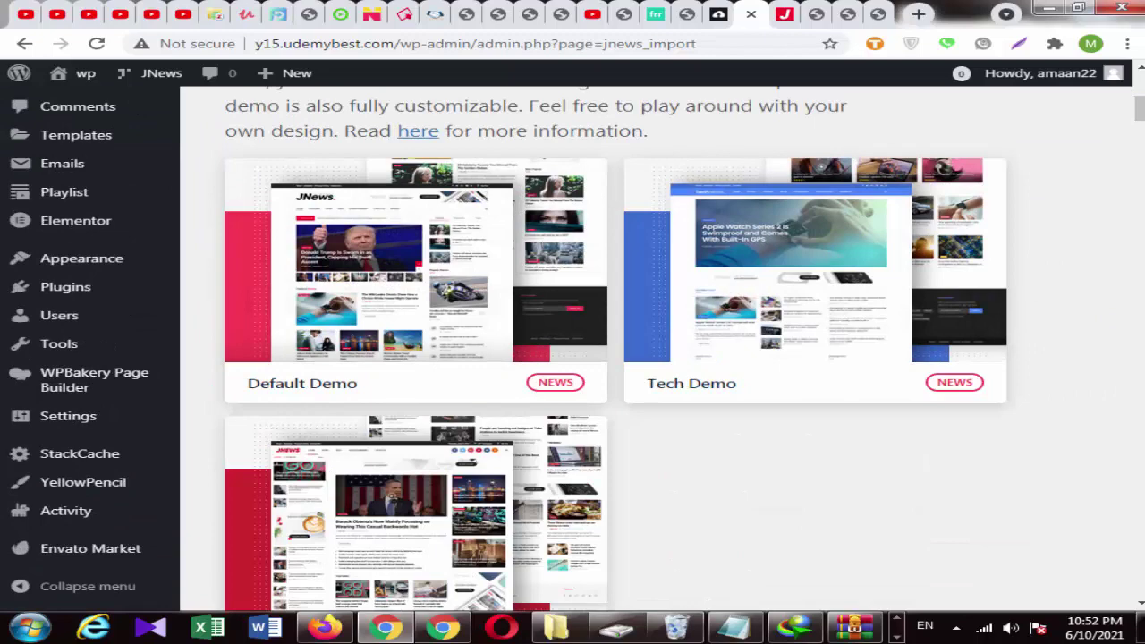
{"action": "scroll", "coordinate": [1139, 111], "scroll_direction": "down", "scroll_amount": 3}
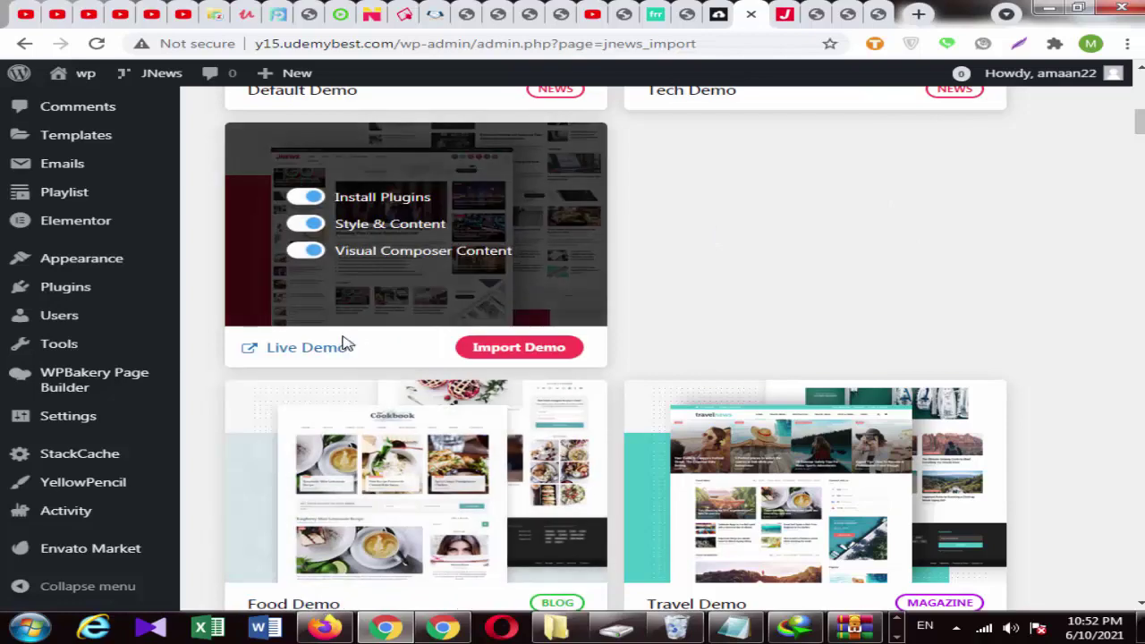
{"action": "scroll", "coordinate": [427, 166], "scroll_direction": "down", "scroll_amount": 5}
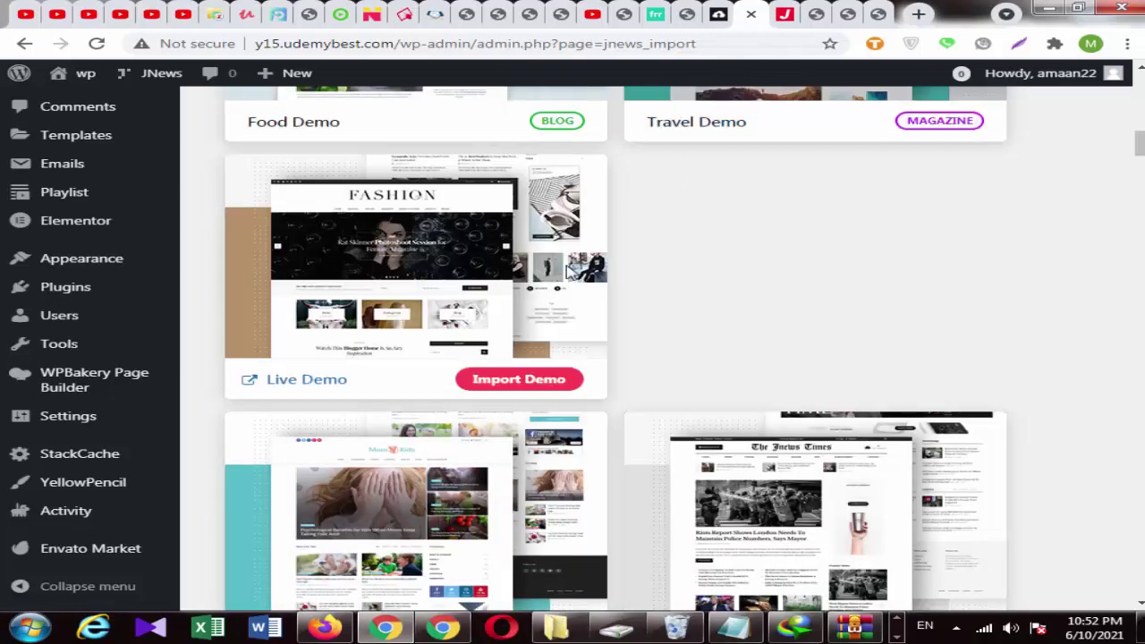
{"action": "scroll", "coordinate": [1006, 385], "scroll_direction": "down", "scroll_amount": 20}
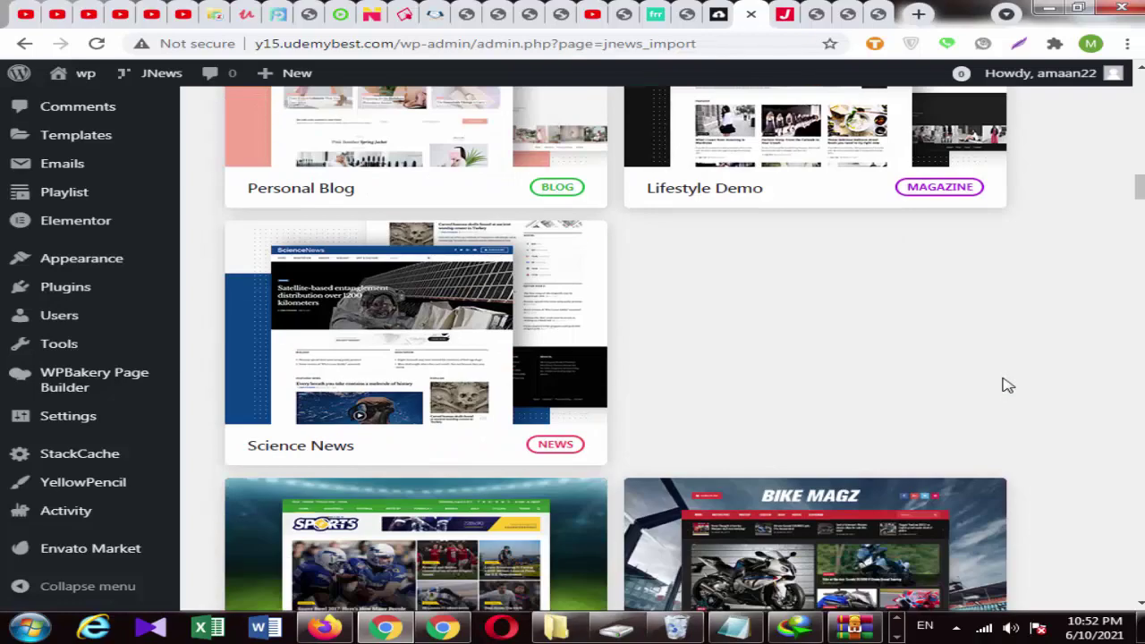
{"action": "scroll", "coordinate": [1006, 385], "scroll_direction": "down", "scroll_amount": 5}
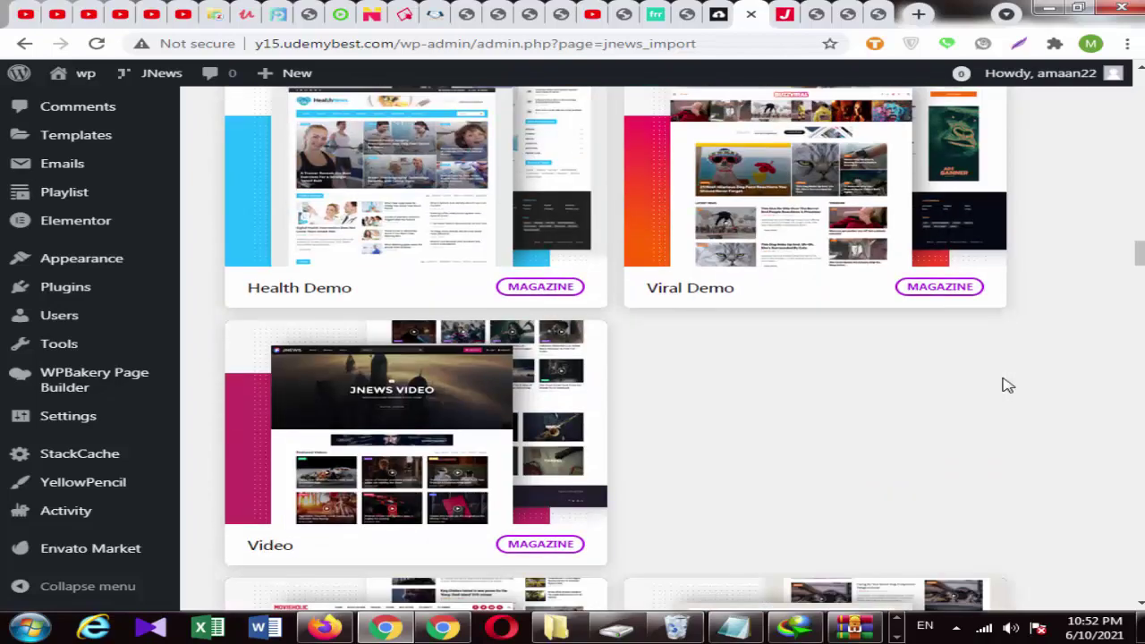
{"action": "scroll", "coordinate": [542, 340], "scroll_direction": "down", "scroll_amount": 10}
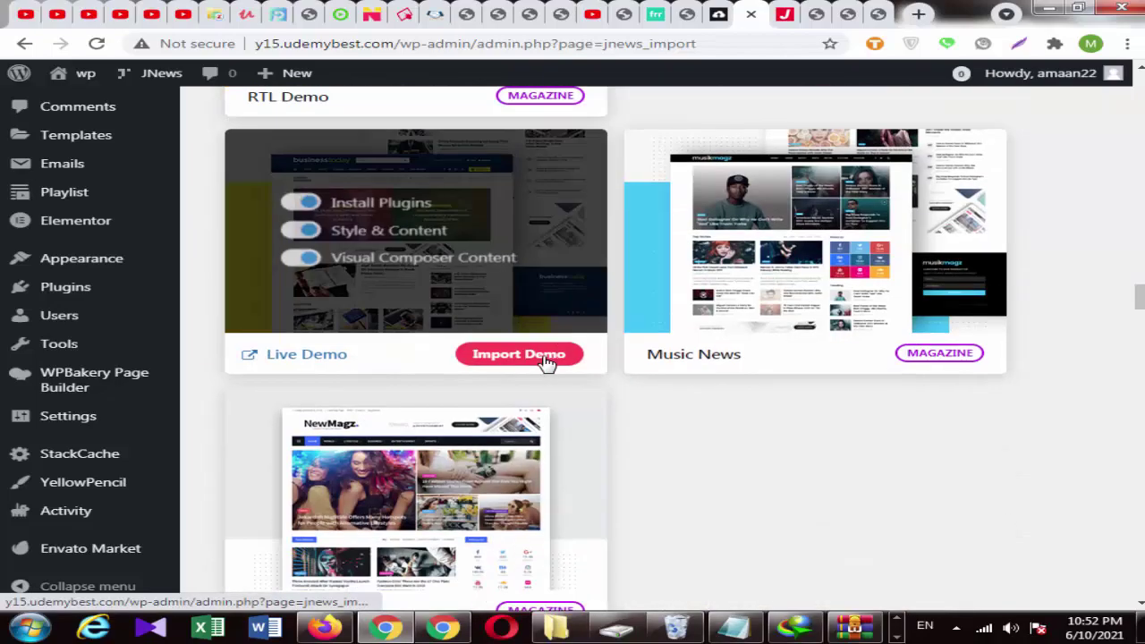
{"action": "scroll", "coordinate": [559, 326], "scroll_direction": "down", "scroll_amount": 3}
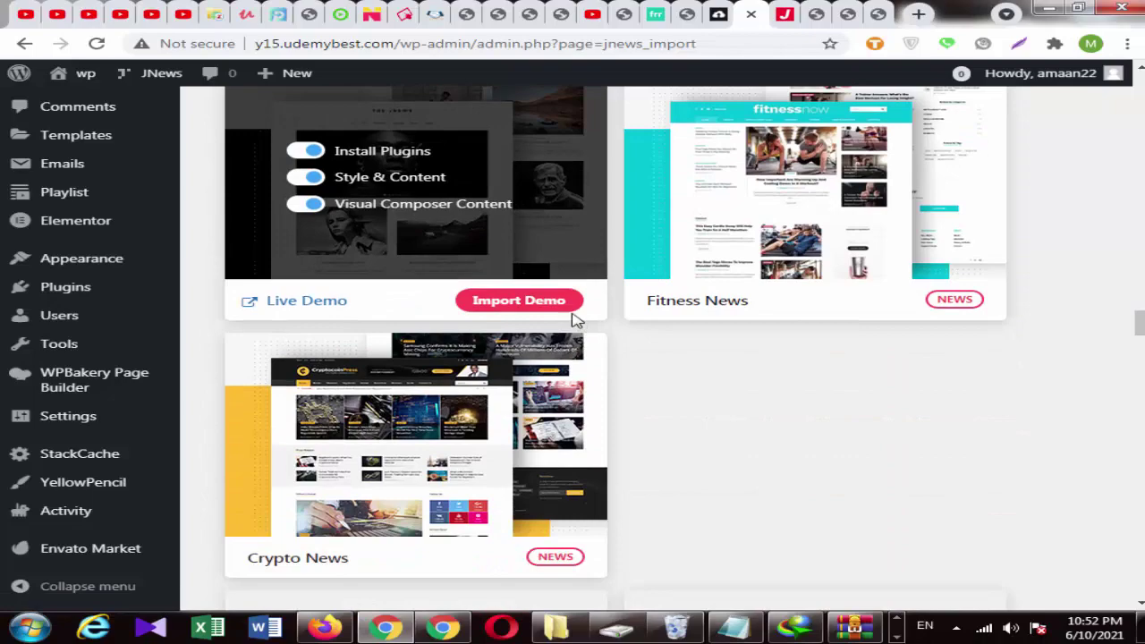
{"action": "scroll", "coordinate": [577, 320], "scroll_direction": "down", "scroll_amount": 3}
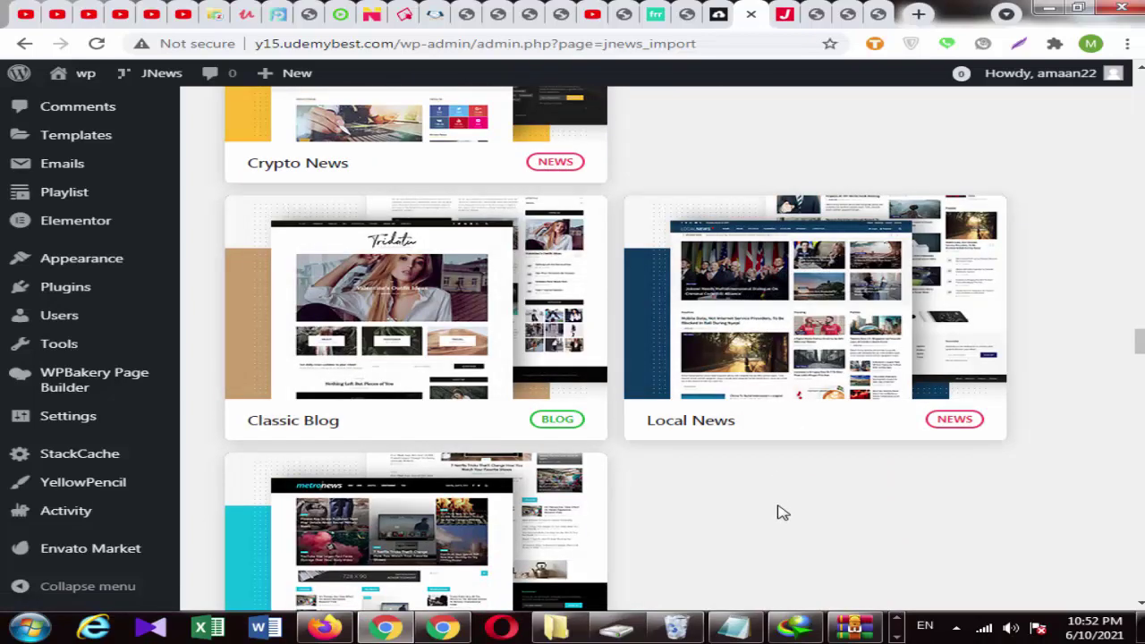
{"action": "scroll", "coordinate": [782, 512], "scroll_direction": "down", "scroll_amount": 14}
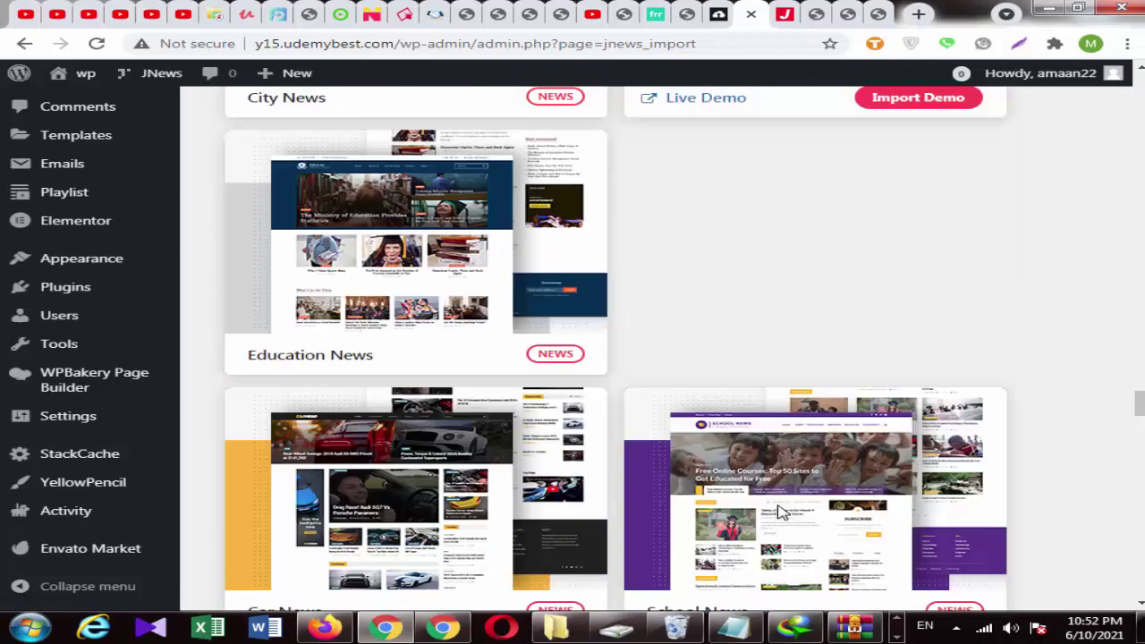
{"action": "scroll", "coordinate": [783, 512], "scroll_direction": "down", "scroll_amount": 1}
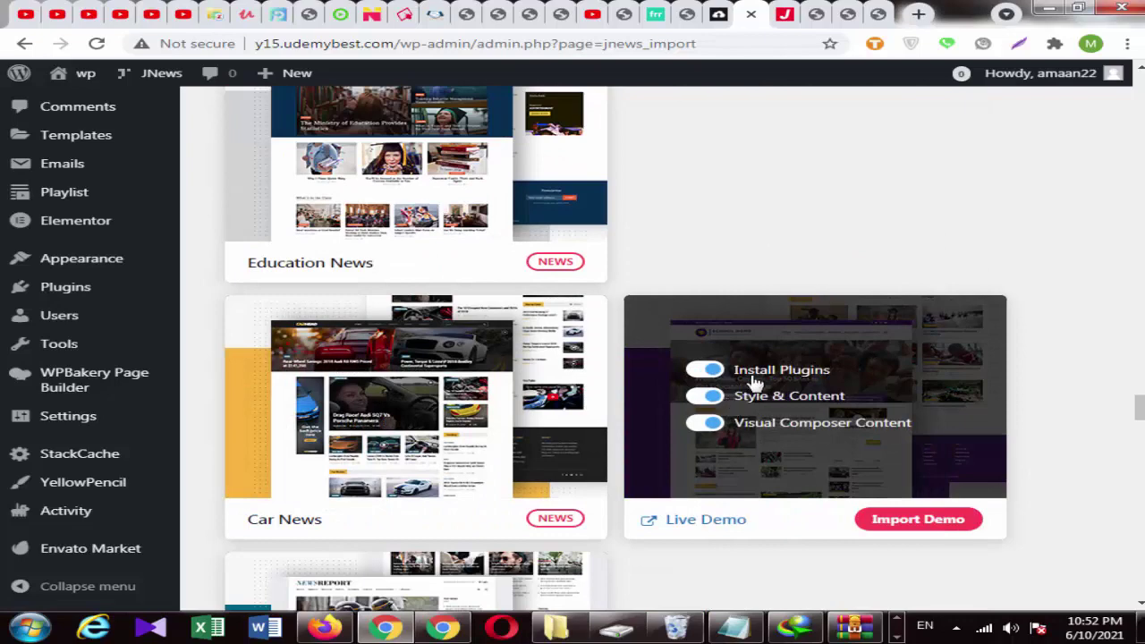
{"action": "mouse_move", "coordinate": [742, 423]}
{"action": "scroll", "coordinate": [782, 384], "scroll_direction": "down", "scroll_amount": 15}
{"action": "scroll", "coordinate": [780, 387], "scroll_direction": "down", "scroll_amount": 14}
Step: Import the PlayIt demo with Install Plugins, Style & Content and Visual Composer Content enabled, accepting the important notice
{"action": "scroll", "coordinate": [492, 358], "scroll_direction": "up", "scroll_amount": 5}
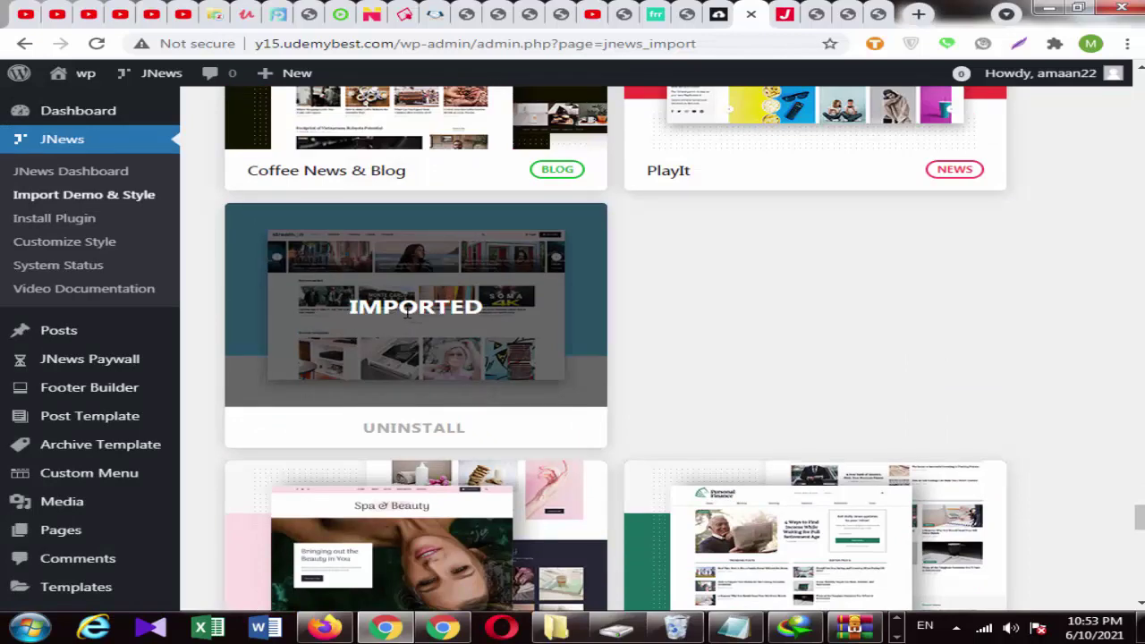
{"action": "scroll", "coordinate": [458, 305], "scroll_direction": "up", "scroll_amount": 5}
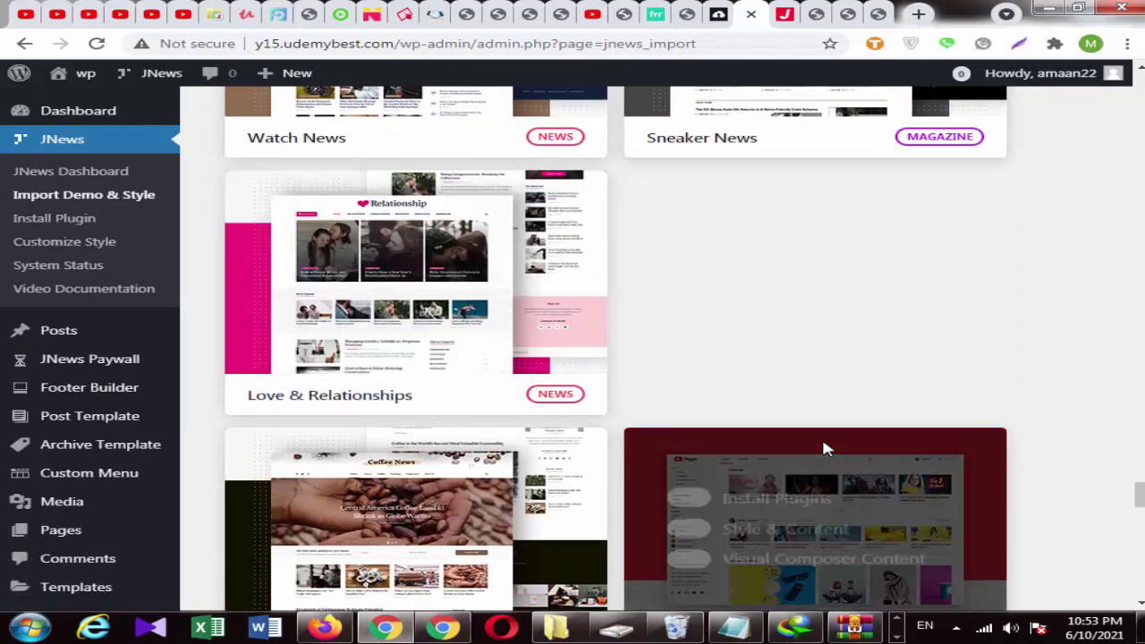
{"action": "scroll", "coordinate": [830, 406], "scroll_direction": "down", "scroll_amount": 1}
{"action": "scroll", "coordinate": [829, 409], "scroll_direction": "down", "scroll_amount": 2}
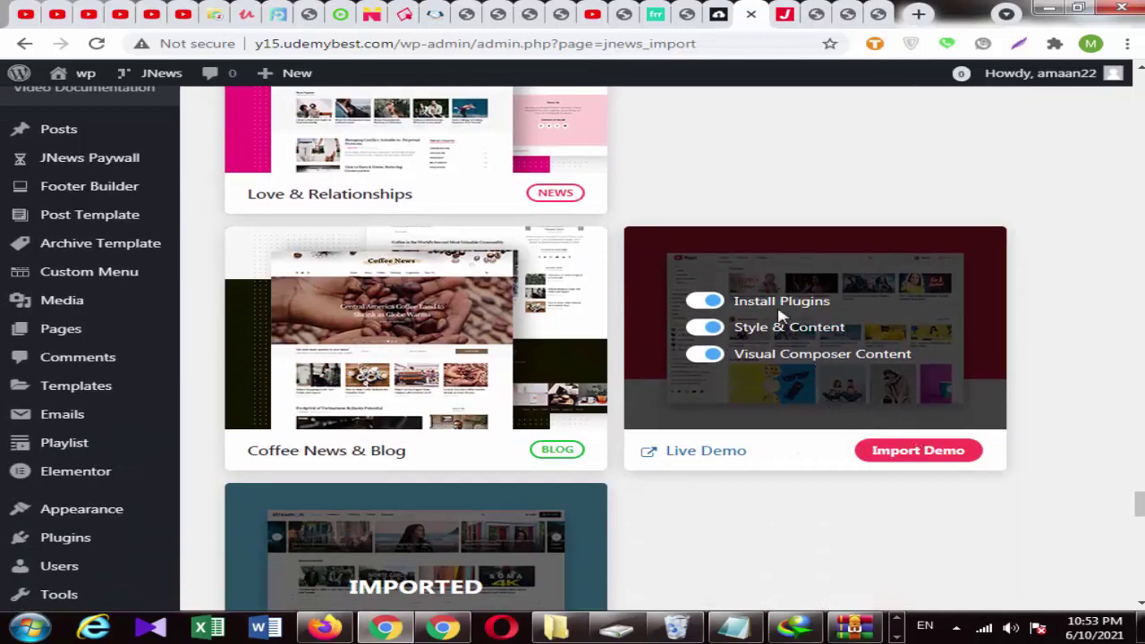
{"action": "left_click", "coordinate": [711, 329]}
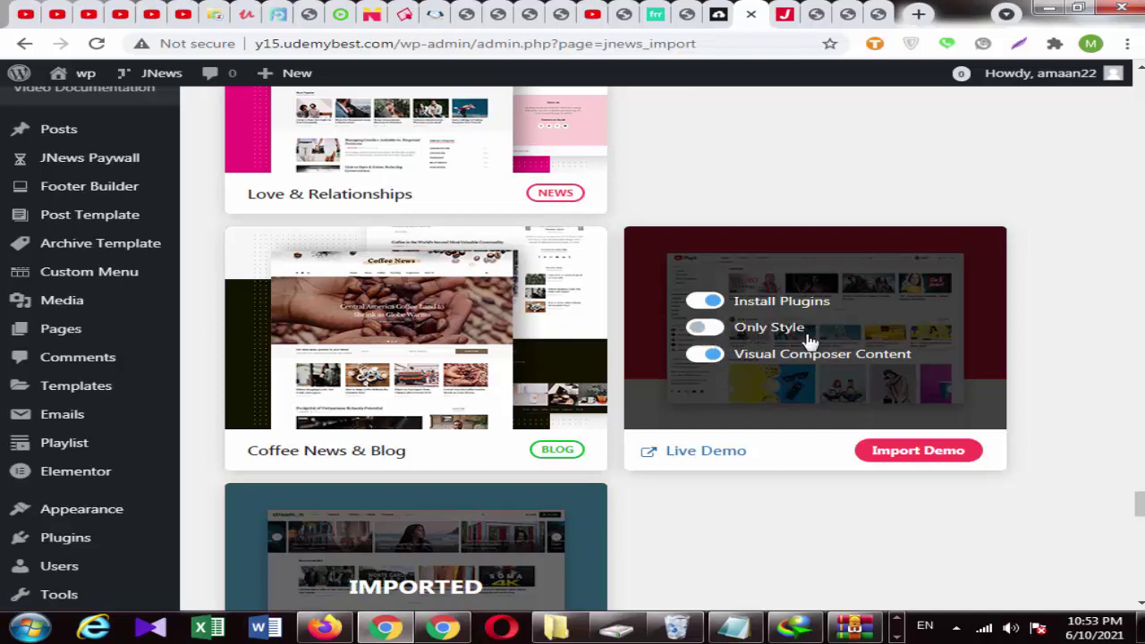
{"action": "left_click", "coordinate": [706, 327]}
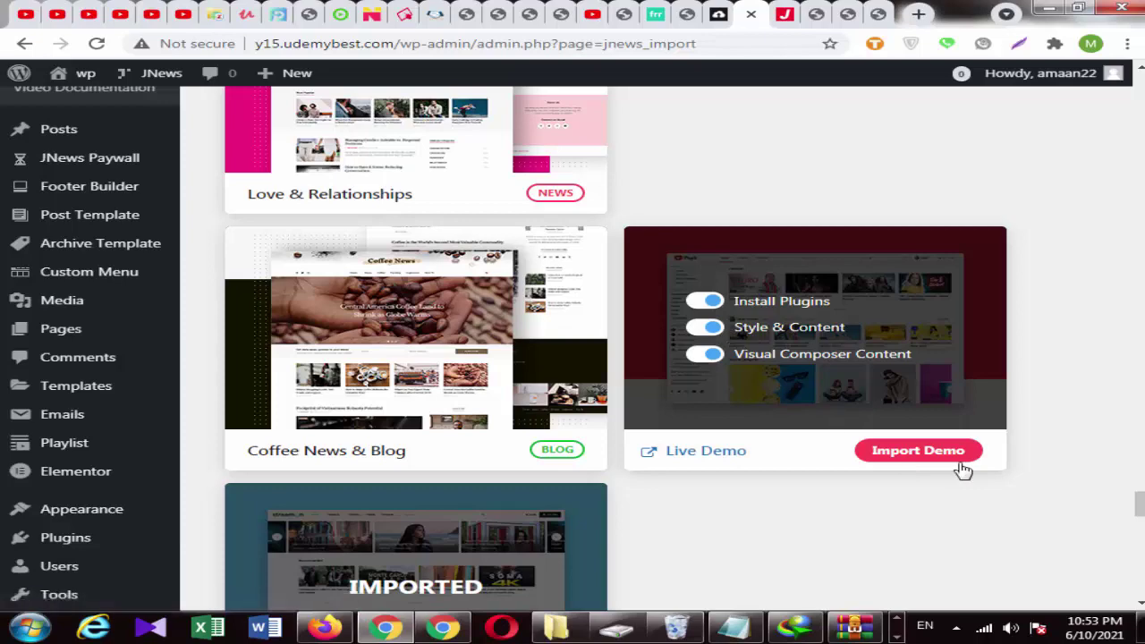
{"action": "left_click", "coordinate": [919, 458]}
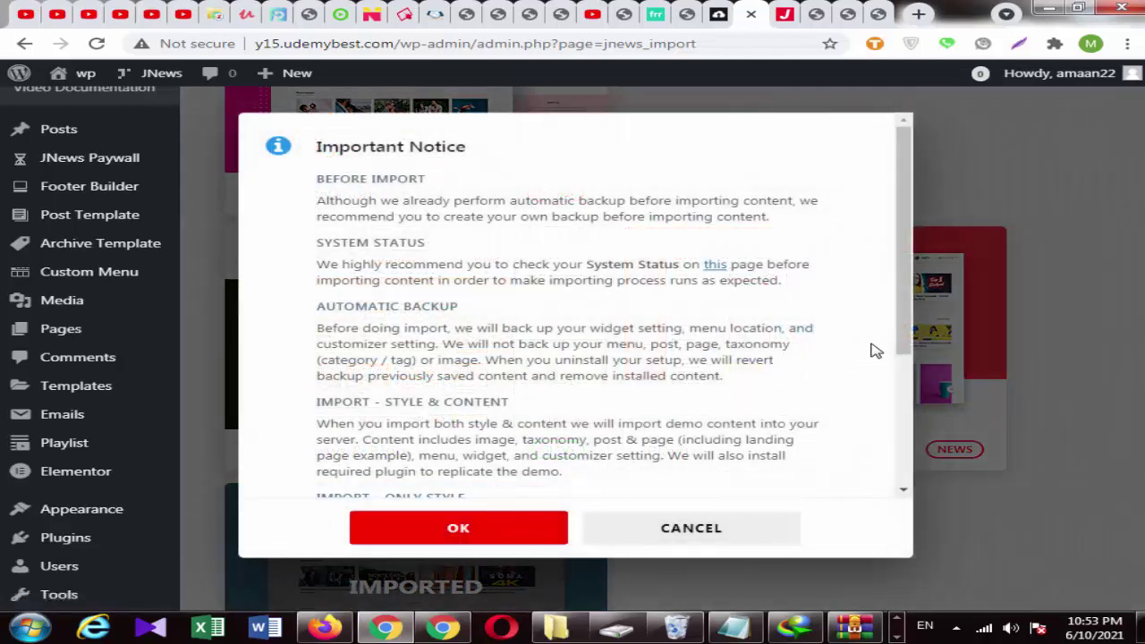
{"action": "left_click_drag", "start_coordinate": [899, 388], "coordinate": [892, 506]}
{"action": "scroll", "coordinate": [656, 208], "scroll_direction": "up", "scroll_amount": 3}
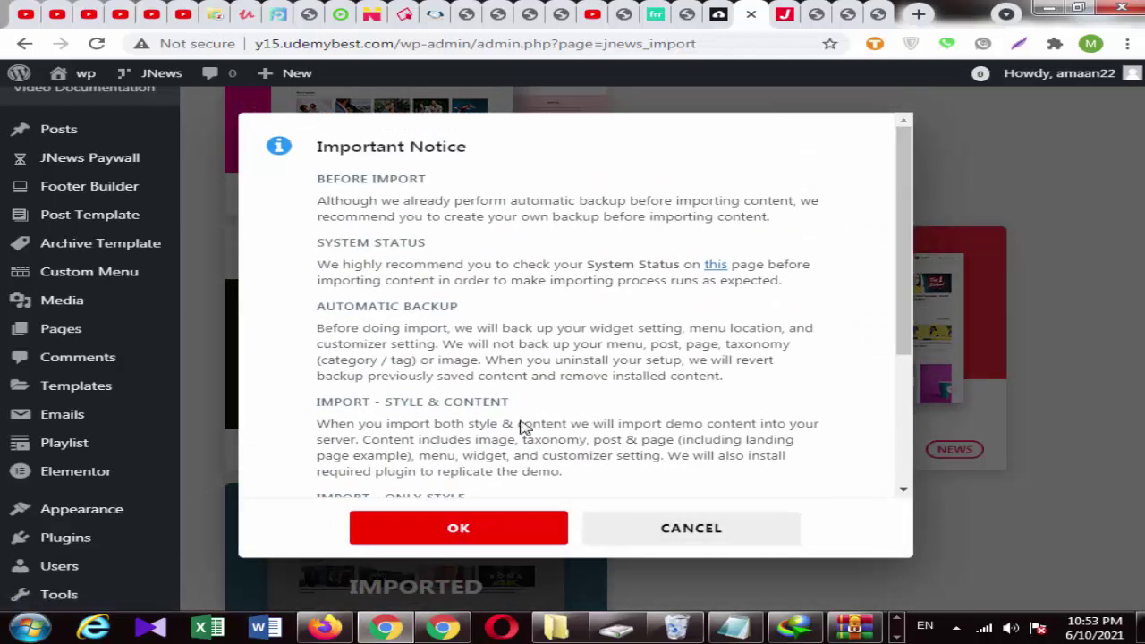
{"action": "left_click", "coordinate": [459, 529]}
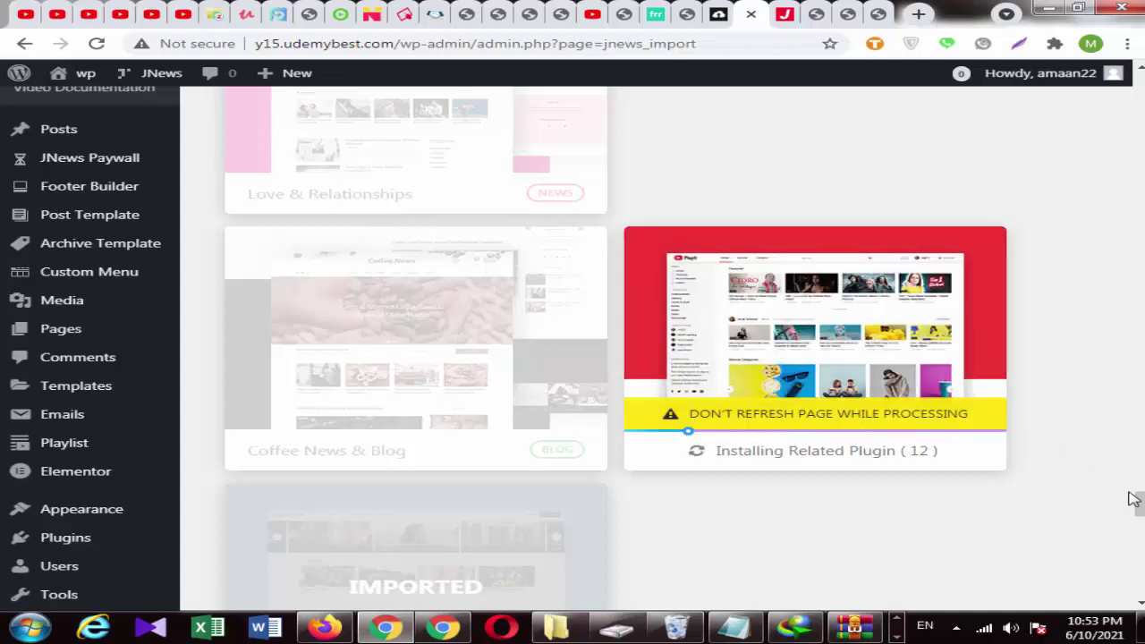
{"action": "scroll", "coordinate": [570, 215], "scroll_direction": "up", "scroll_amount": 1}
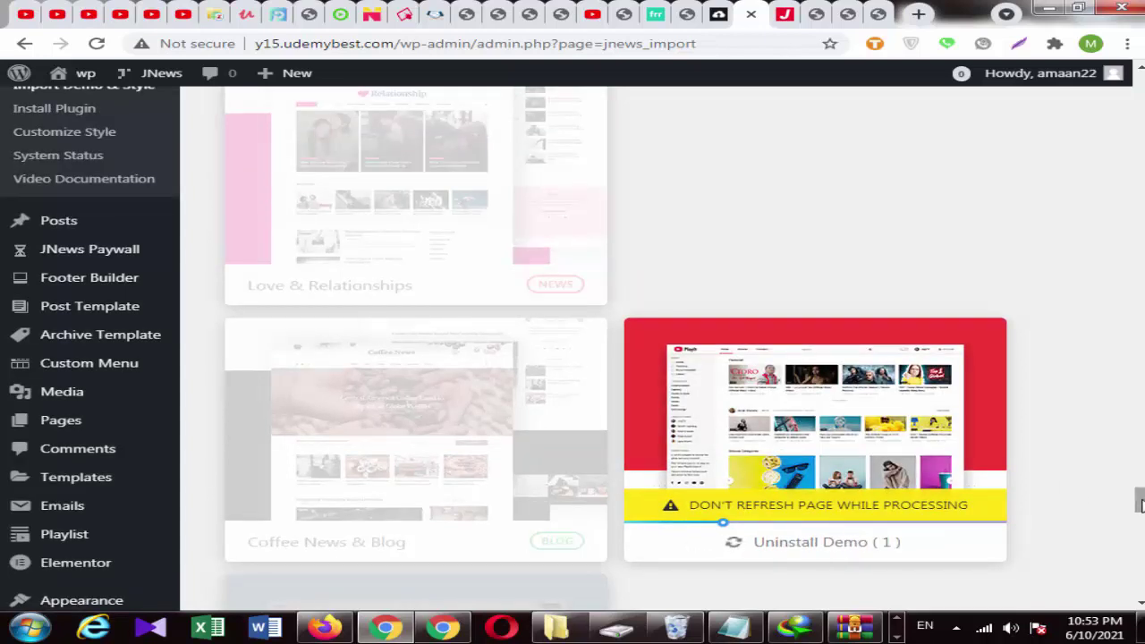
{"action": "mouse_move", "coordinate": [821, 505]}
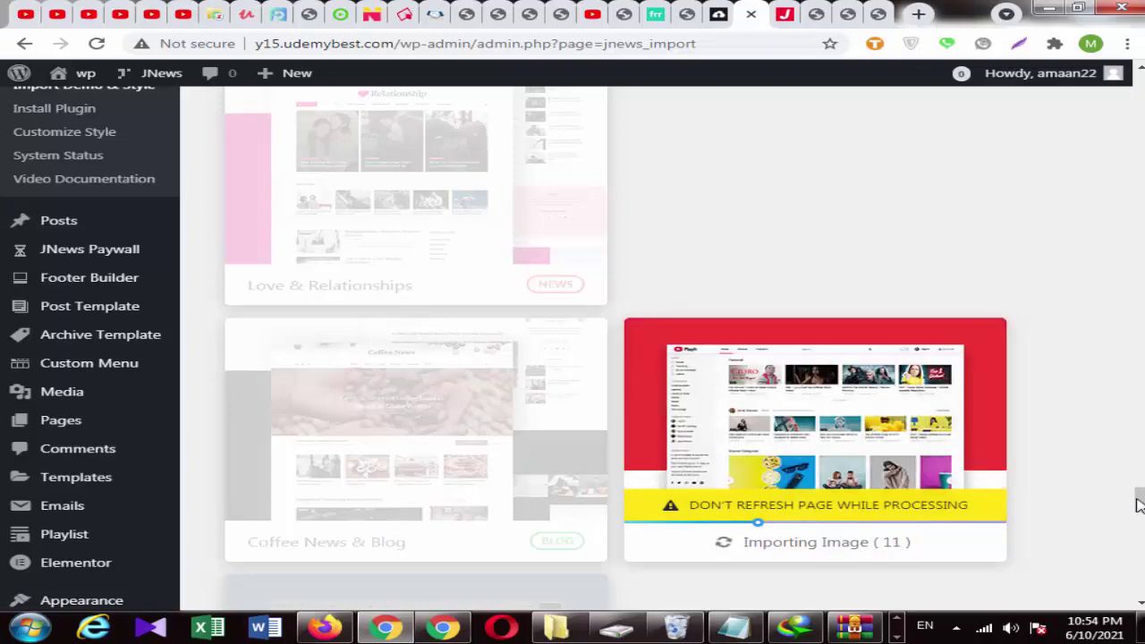
{"action": "mouse_move", "coordinate": [1140, 501]}
{"action": "left_mouse_down"}
{"action": "mouse_move", "coordinate": [1141, 172]}
{"action": "mouse_move", "coordinate": [1125, 174]}
{"action": "mouse_move", "coordinate": [1123, 512]}
{"action": "mouse_move", "coordinate": [1136, 503]}
{"action": "left_mouse_up"}
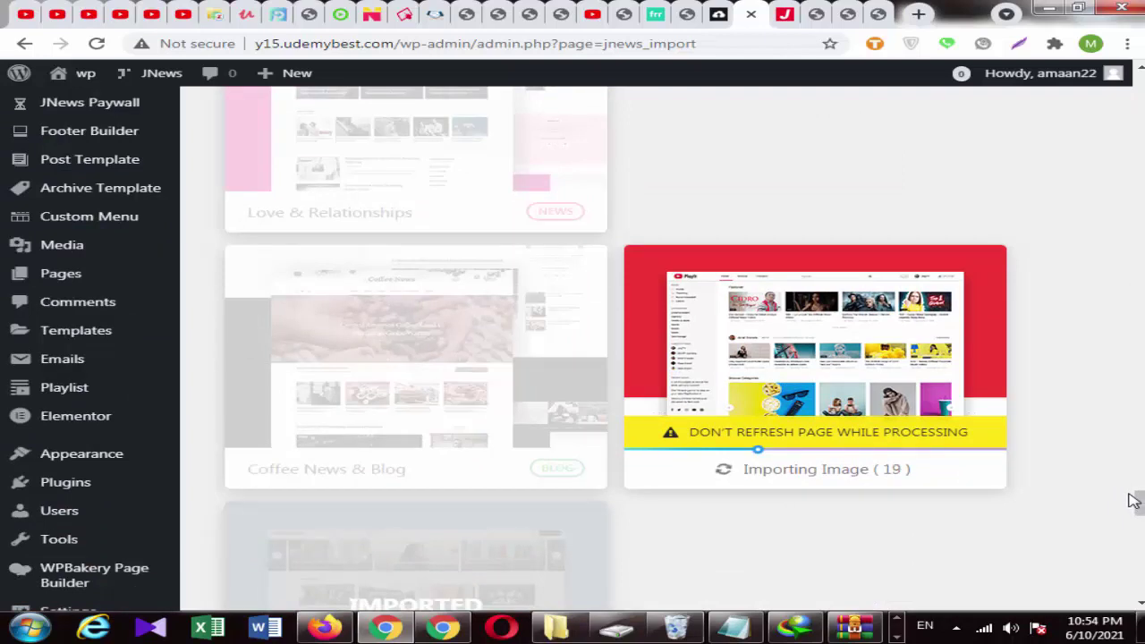
{"action": "mouse_move", "coordinate": [849, 337]}
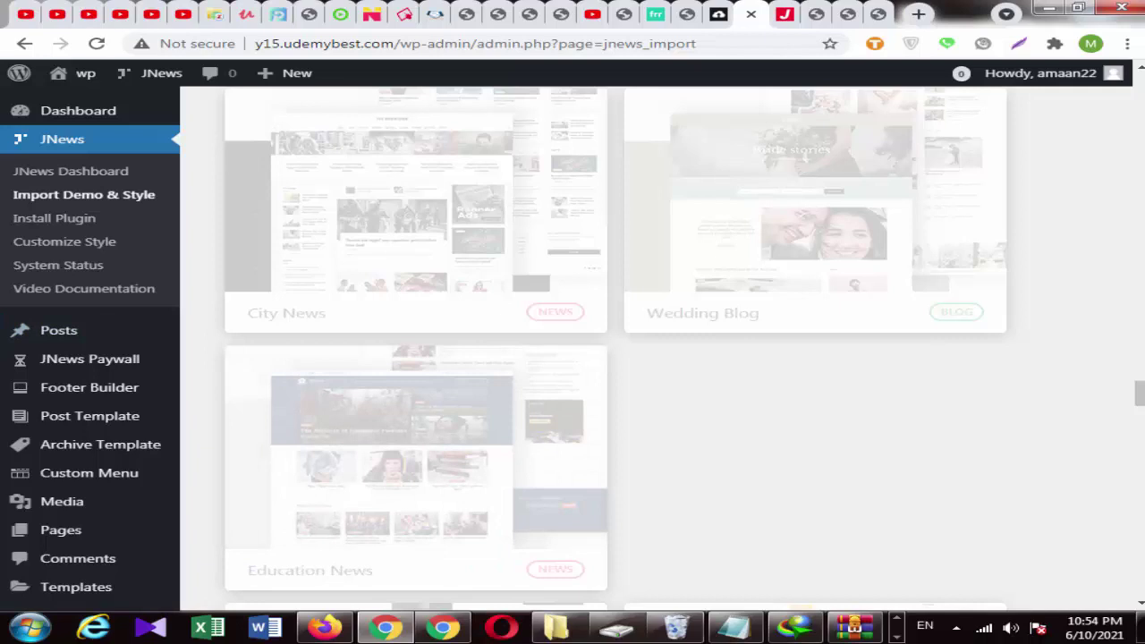
{"action": "mouse_move", "coordinate": [47, 328]}
{"action": "mouse_move", "coordinate": [296, 316]}
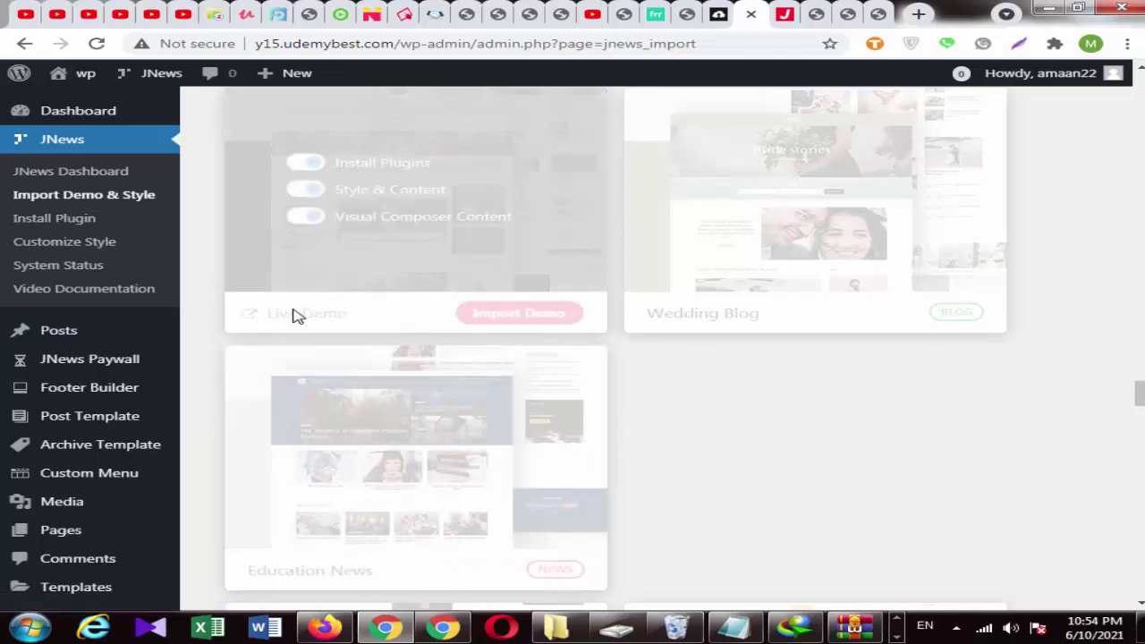
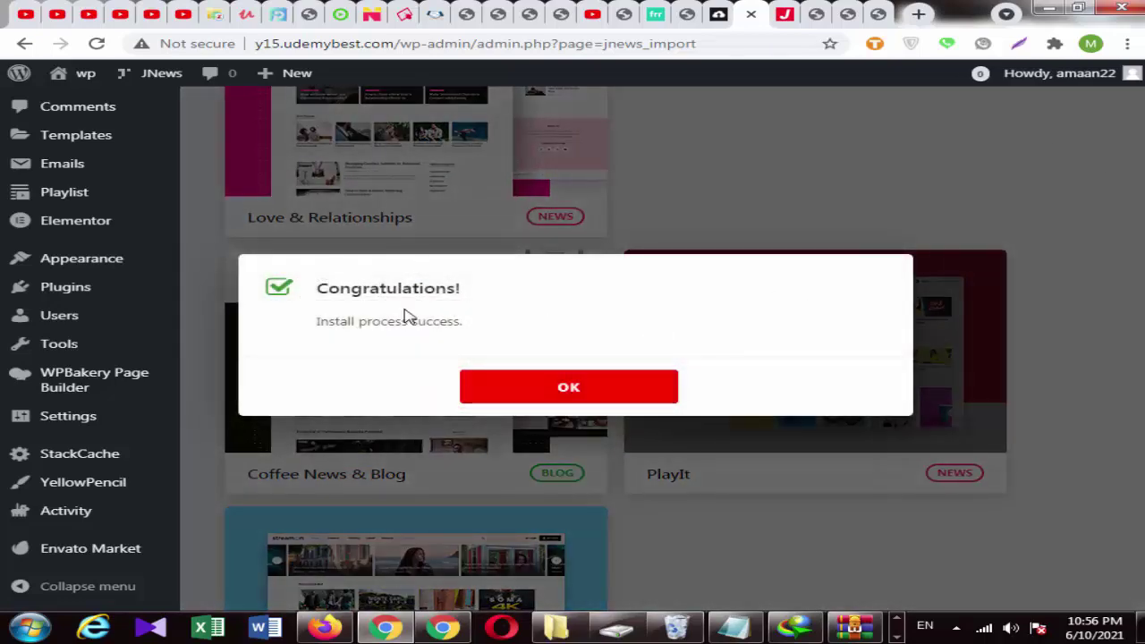
Step: Close the import completion notice and open the site's front page in a new browser tab
{"action": "left_click", "coordinate": [581, 389]}
{"action": "mouse_move", "coordinate": [107, 131]}
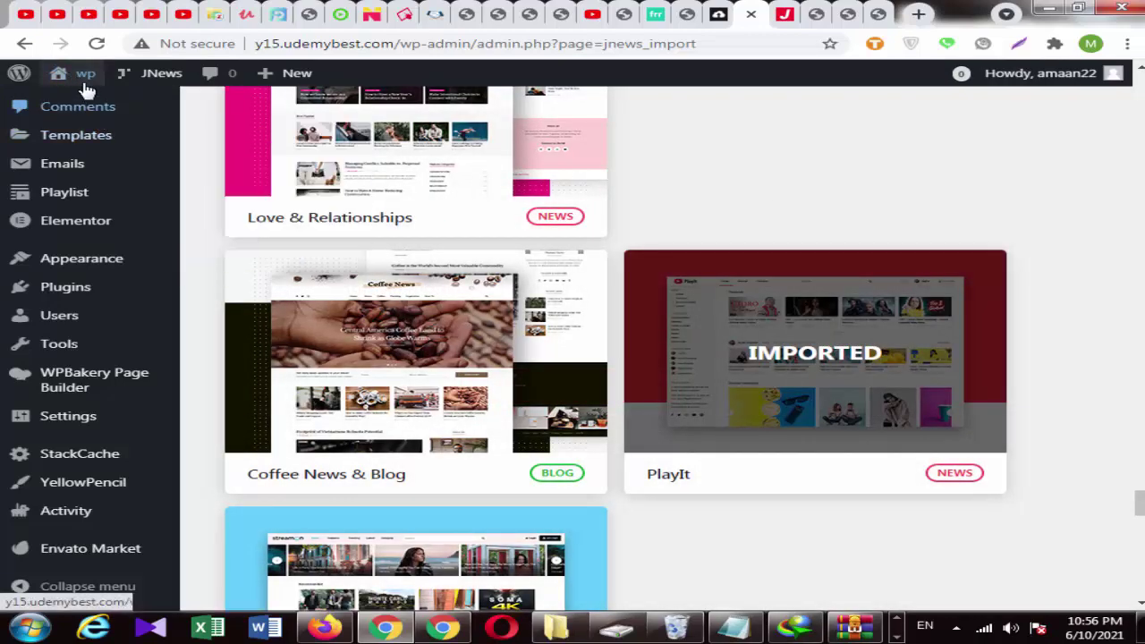
{"action": "right_click", "coordinate": [95, 105]}
{"action": "left_click", "coordinate": [179, 122]}
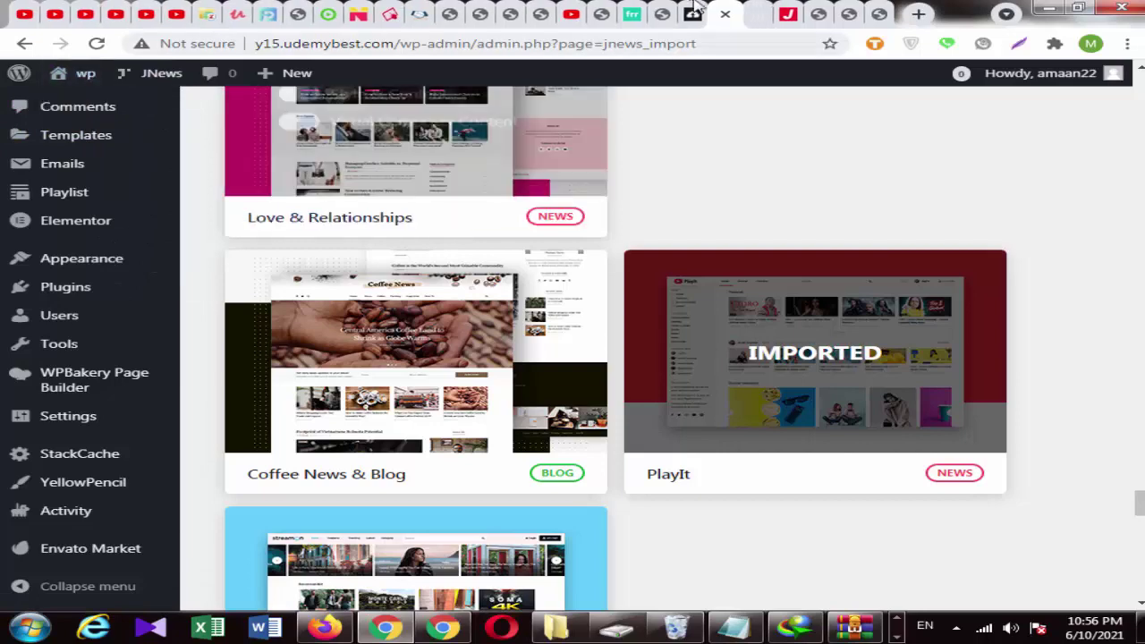
{"action": "left_click", "coordinate": [755, 21]}
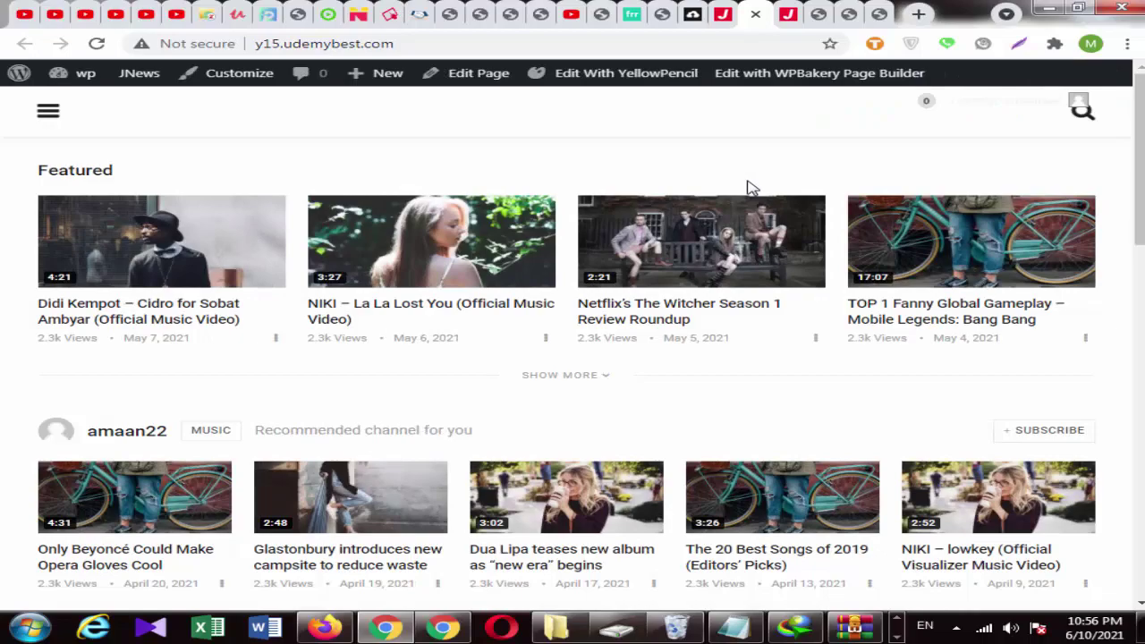
Step: Examine the imported home page and its slide-out navigation menu, and view the "NIKI – La La Lost You (Official Music Video)" post
{"action": "scroll", "coordinate": [750, 188], "scroll_direction": "down", "scroll_amount": 15}
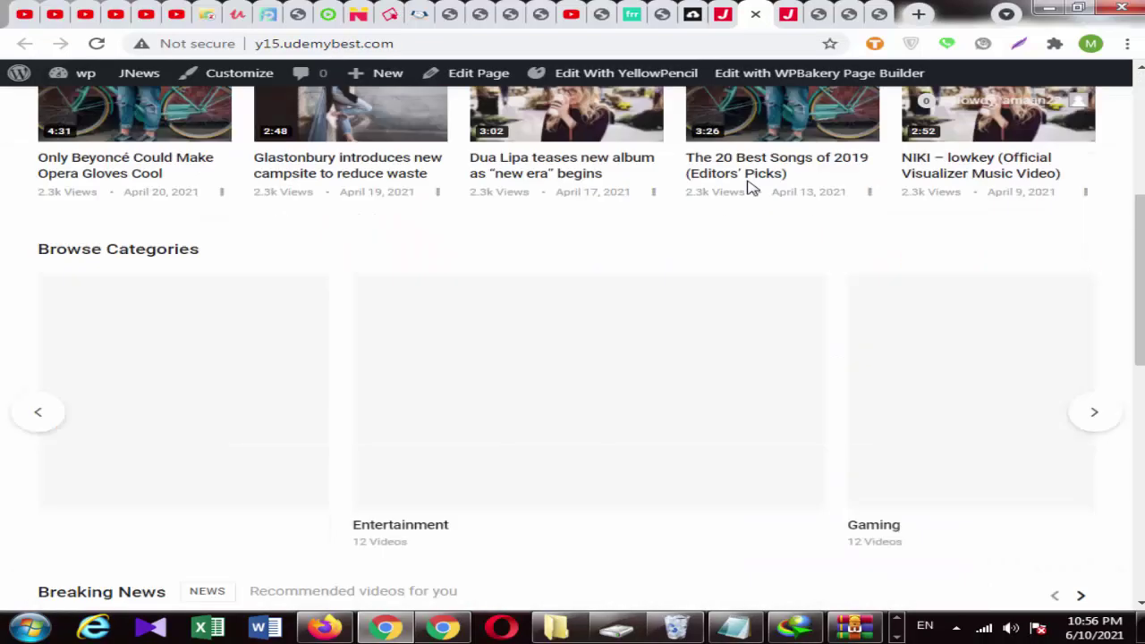
{"action": "scroll", "coordinate": [749, 188], "scroll_direction": "up", "scroll_amount": 15}
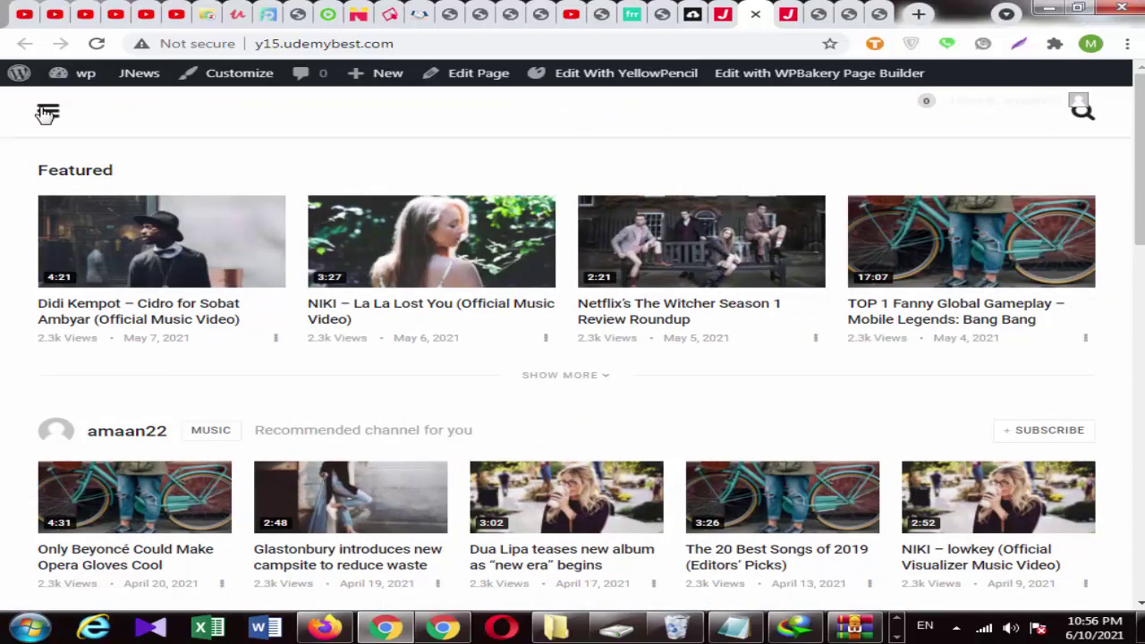
{"action": "left_click", "coordinate": [38, 110]}
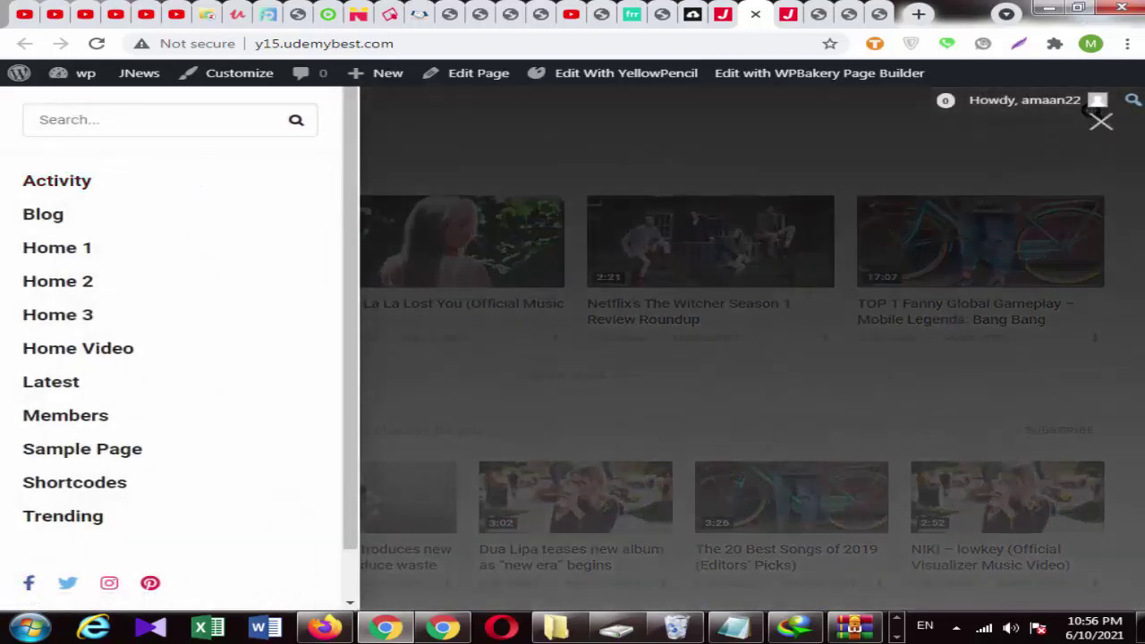
{"action": "left_click", "coordinate": [1101, 121]}
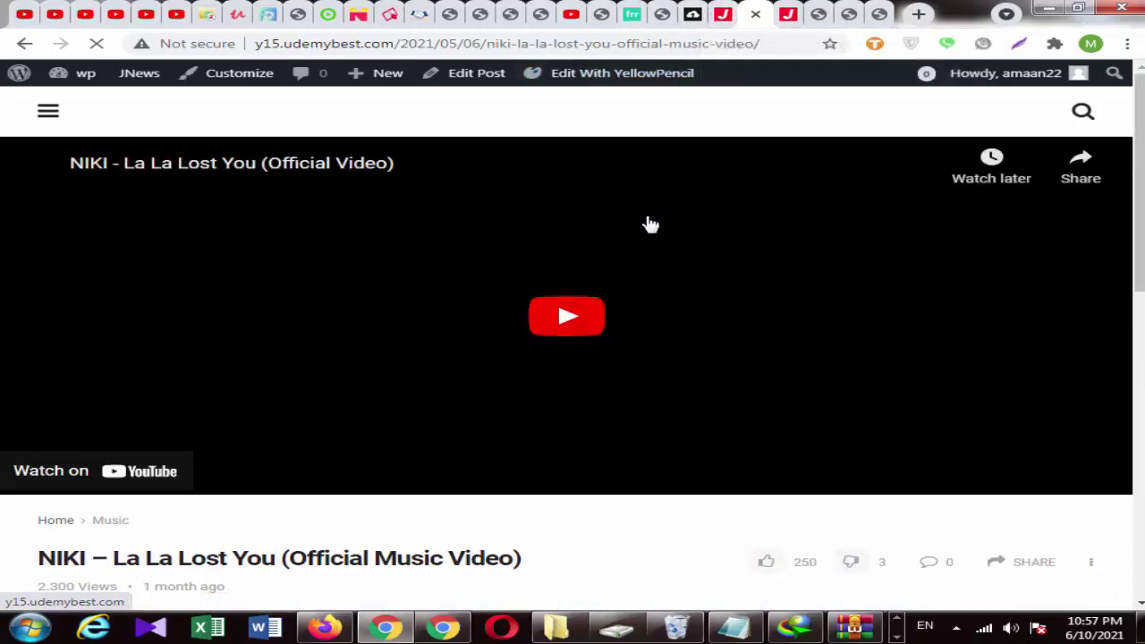
Step: Return to the WordPress admin, list all posts and open "6 Sci-fi Gadgets in Movie We Wish Actually Existed" for editing
{"action": "left_click", "coordinate": [754, 13]}
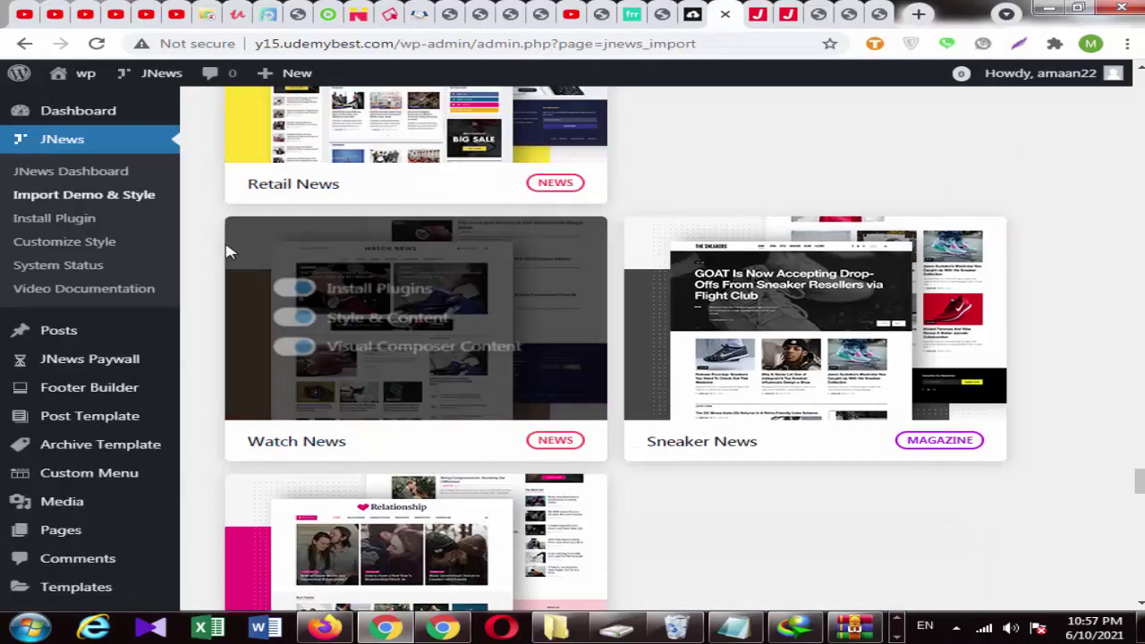
{"action": "scroll", "coordinate": [228, 253], "scroll_direction": "up", "scroll_amount": 4}
{"action": "mouse_move", "coordinate": [56, 327]}
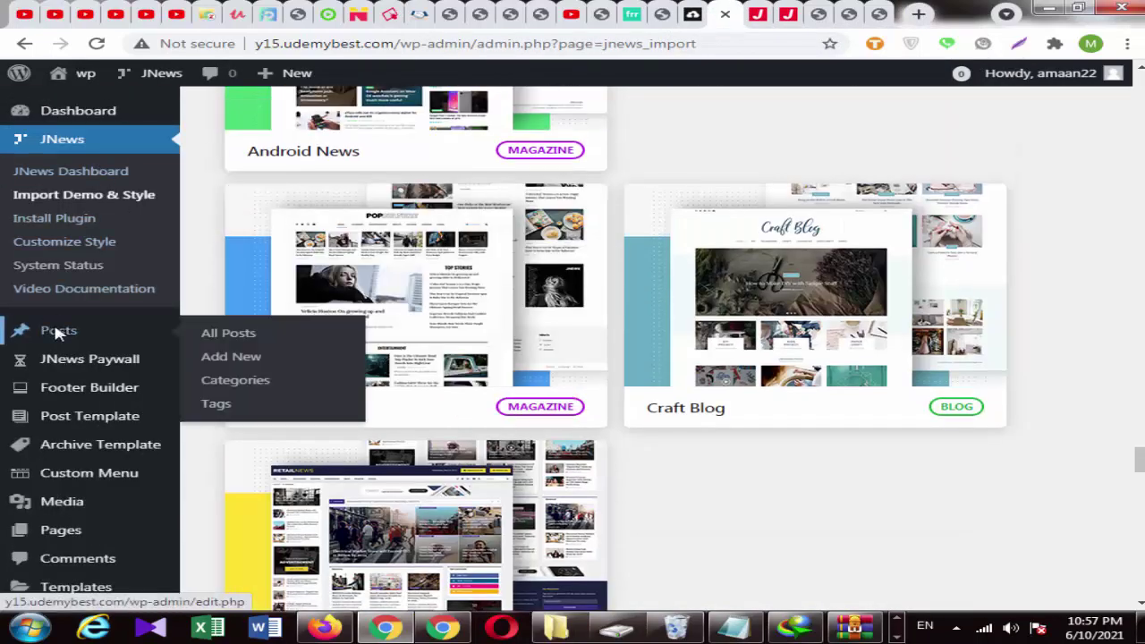
{"action": "left_click", "coordinate": [250, 334]}
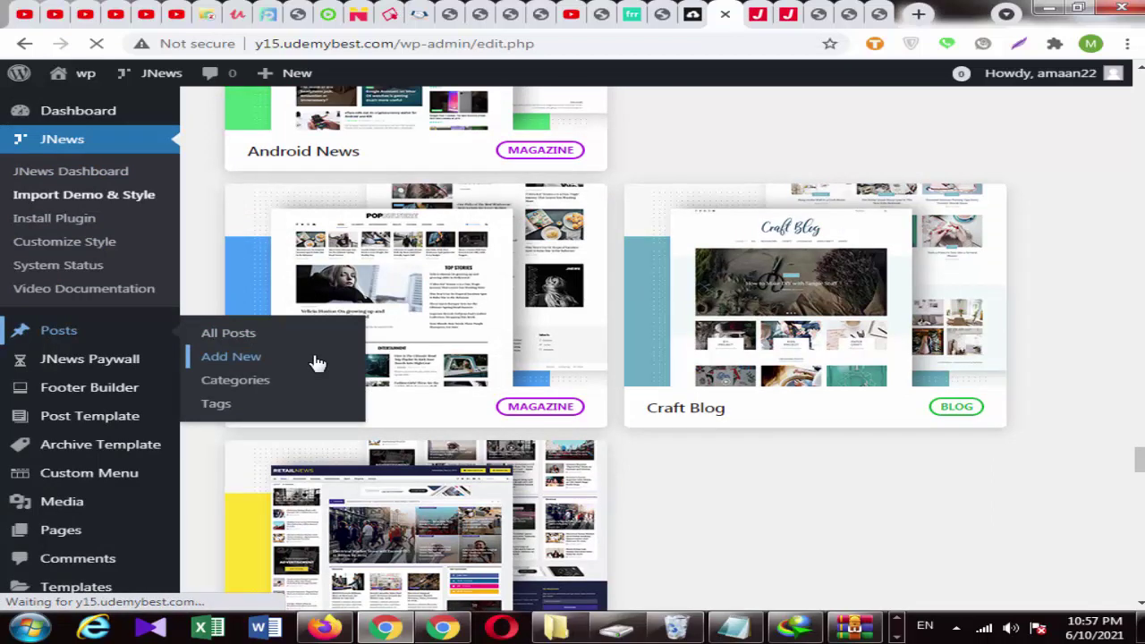
{"action": "scroll", "coordinate": [319, 331], "scroll_direction": "down", "scroll_amount": 5}
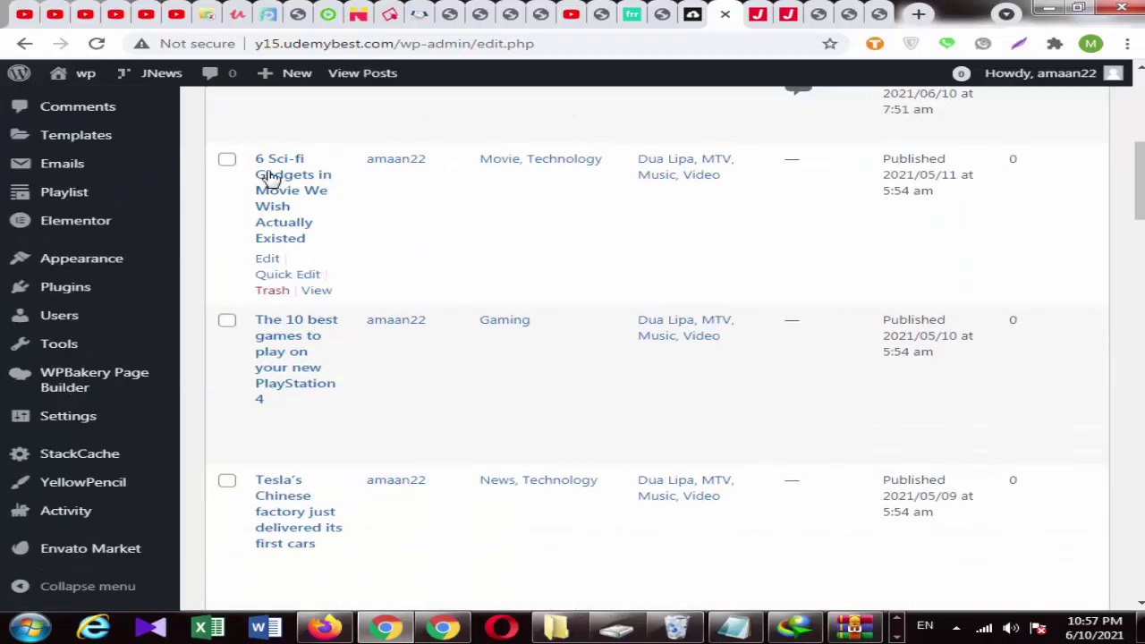
{"action": "left_click", "coordinate": [266, 259]}
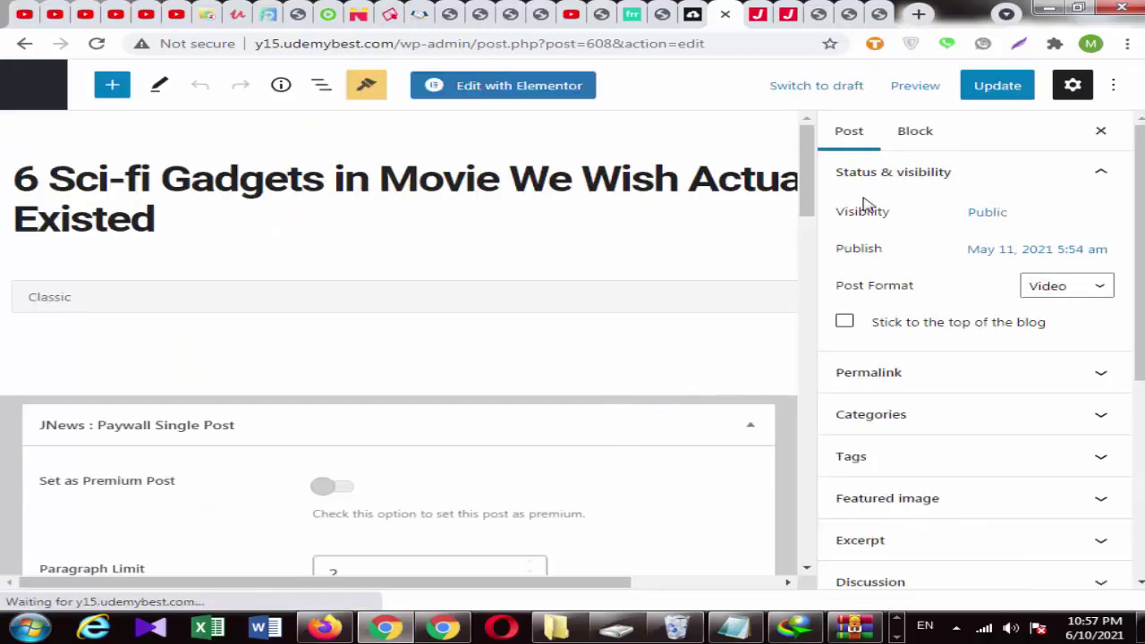
Step: Examine the post's content and its JNews paywall, social meta, video option and single post settings, including the Video Format URL
{"action": "scroll", "coordinate": [817, 179], "scroll_direction": "down", "scroll_amount": 5}
{"action": "scroll", "coordinate": [827, 241], "scroll_direction": "down", "scroll_amount": 1}
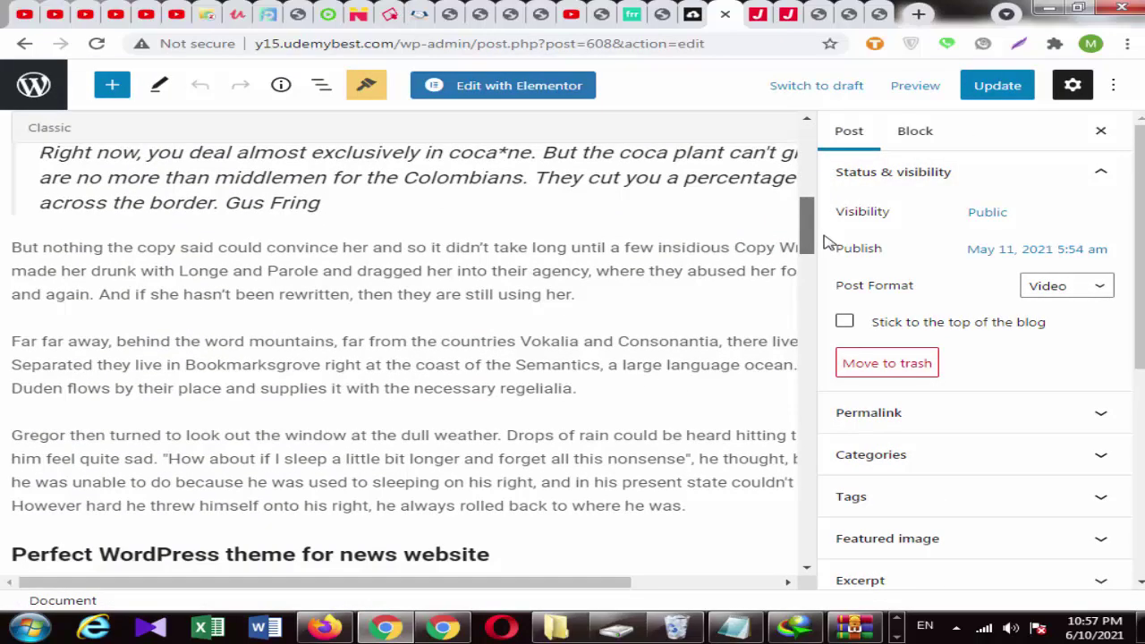
{"action": "left_click_drag", "start_coordinate": [827, 242], "coordinate": [825, 385]}
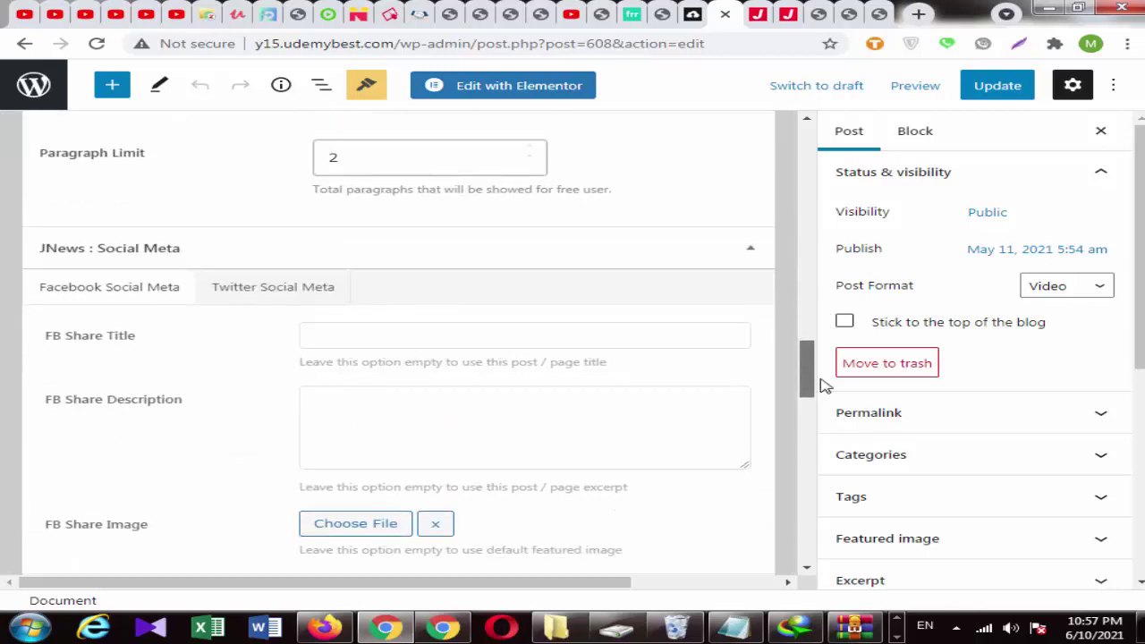
{"action": "left_click_drag", "start_coordinate": [824, 385], "coordinate": [825, 475]}
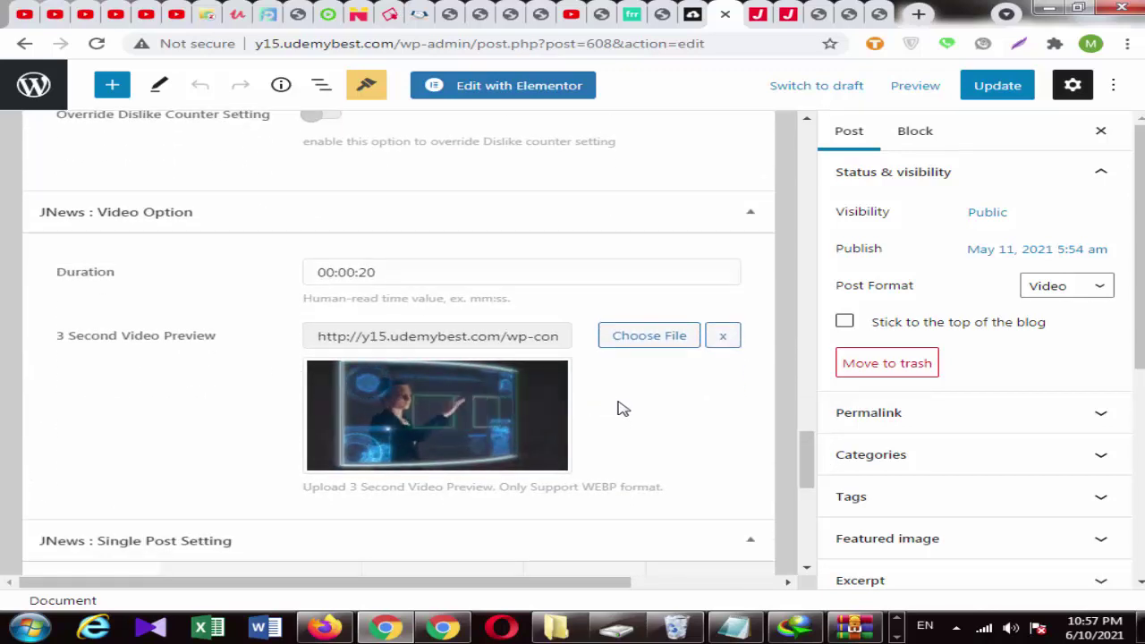
{"action": "left_click_drag", "start_coordinate": [808, 456], "coordinate": [825, 521]}
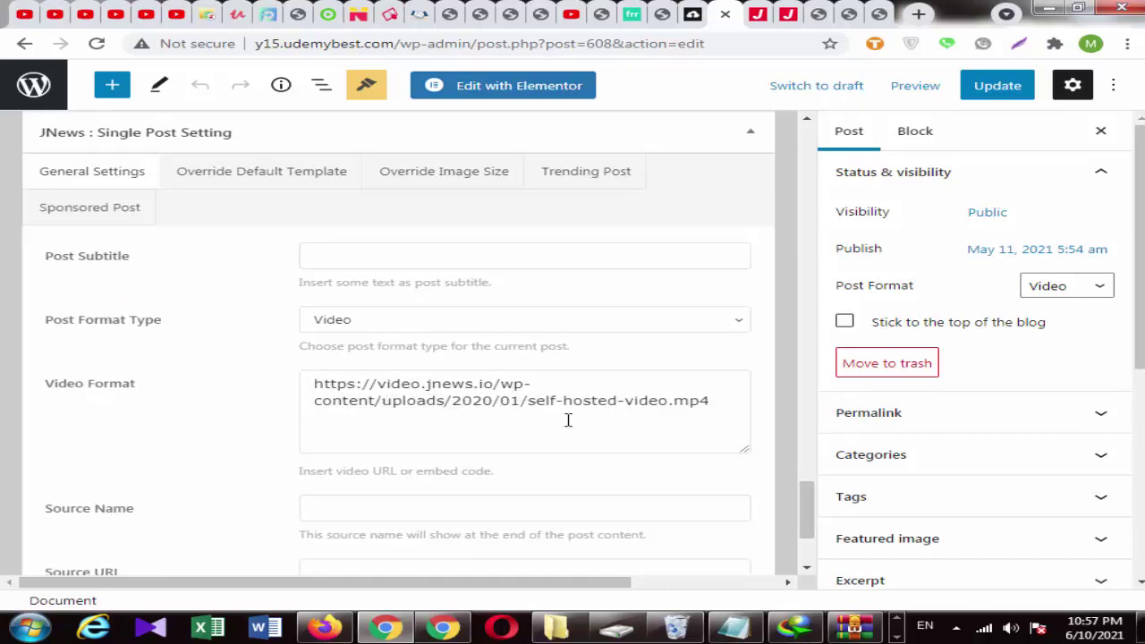
{"action": "left_click", "coordinate": [495, 417]}
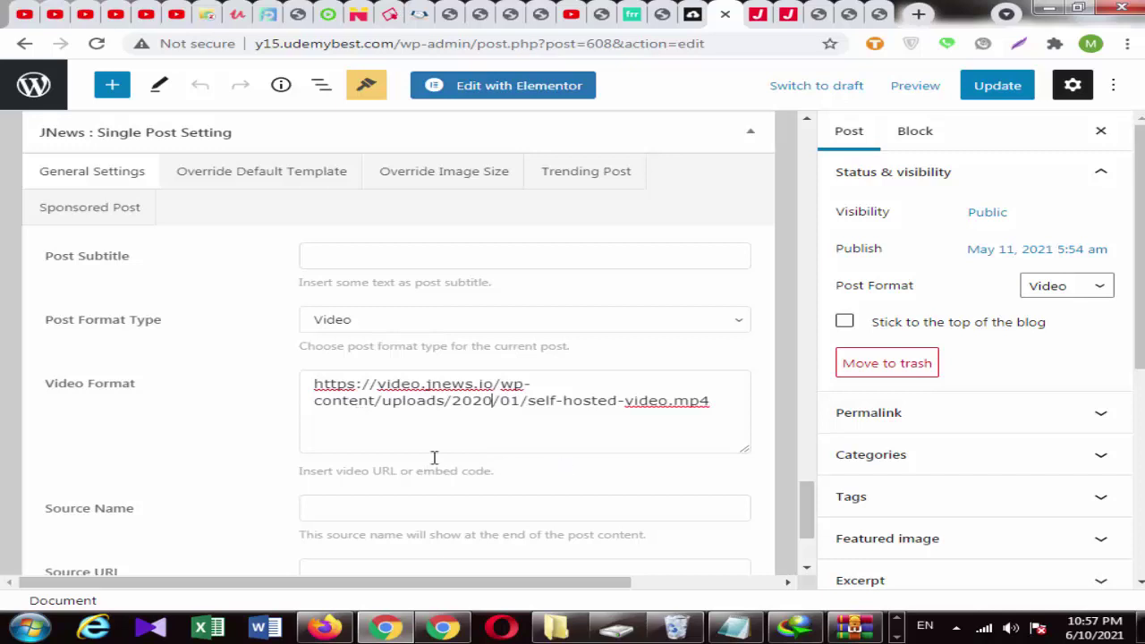
{"action": "scroll", "coordinate": [807, 541], "scroll_direction": "down", "scroll_amount": 2}
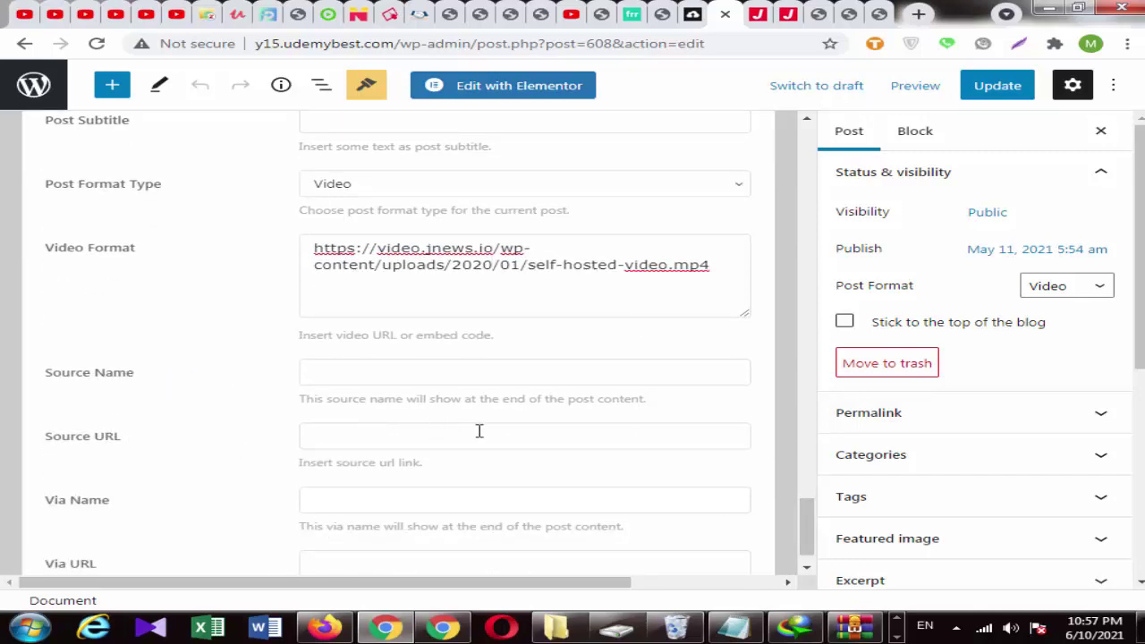
{"action": "left_click_drag", "start_coordinate": [814, 517], "coordinate": [813, 145]}
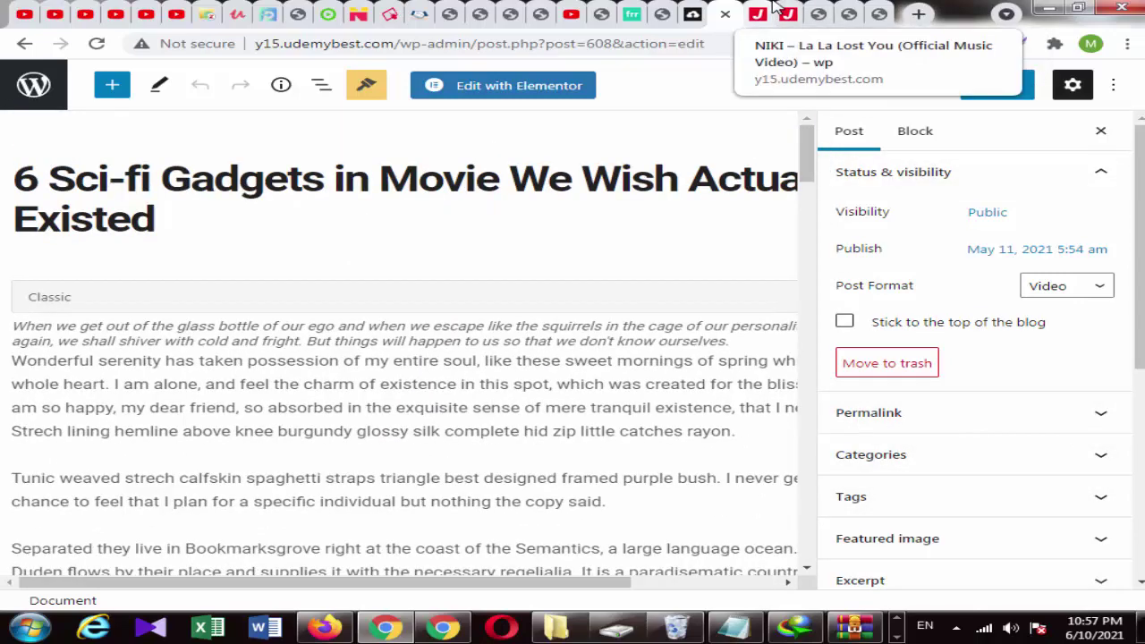